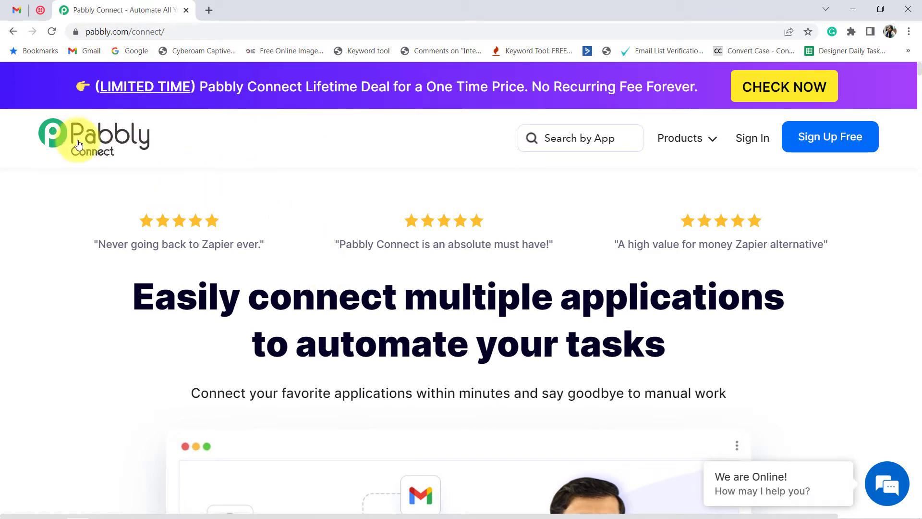
- Go through the free sign-up on the Pabbly Connect website and access Pabbly Connect from the list of all apps
left_click_drag(99, 31, 175, 31)
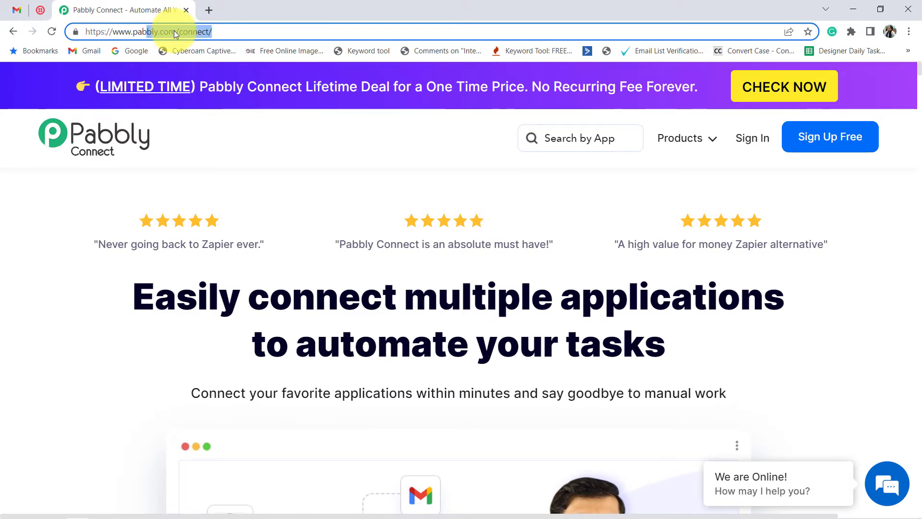
left_click_drag(130, 31, 304, 50)
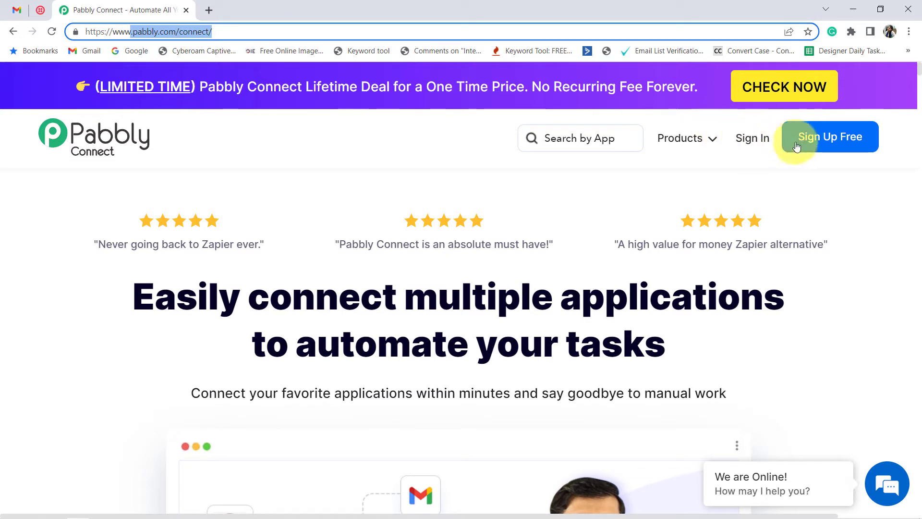
left_click(835, 139)
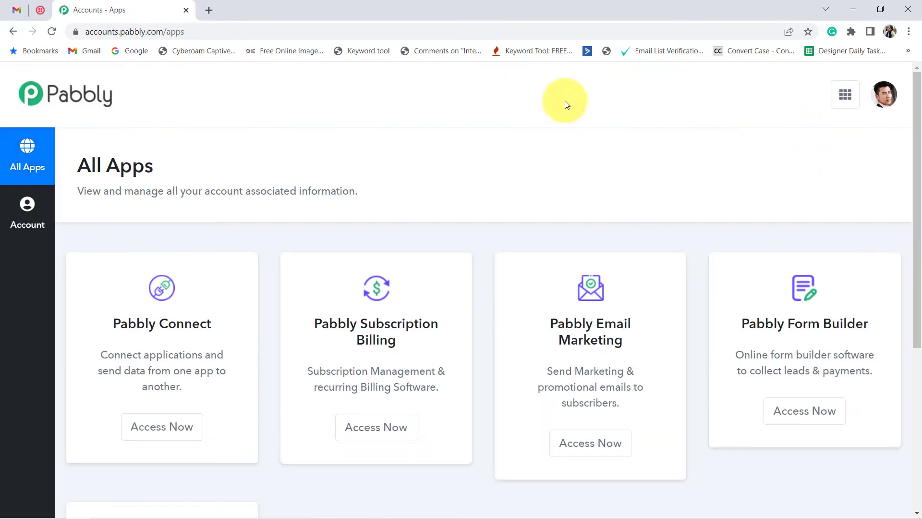
left_click(155, 429)
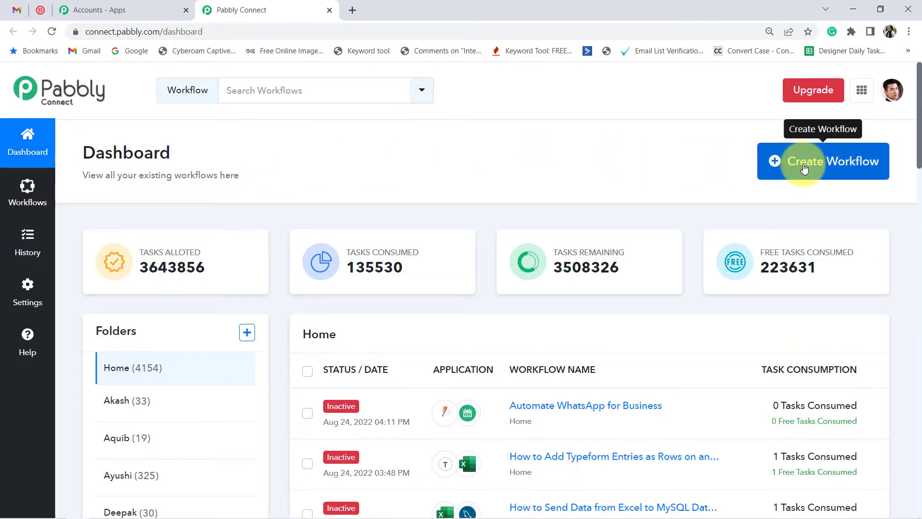
- Enlarge the browser zoom of the Pabbly Connect dashboard to 125%
left_click(908, 32)
left_click(871, 140)
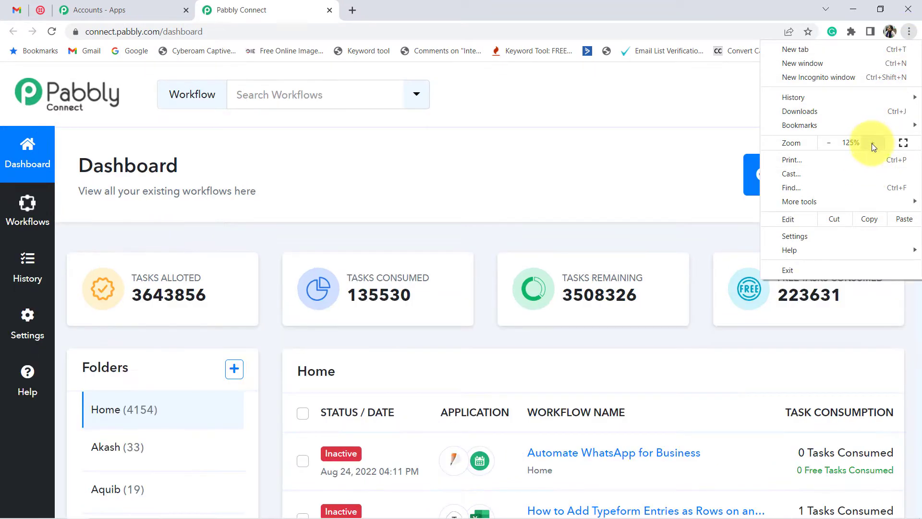
left_click(644, 177)
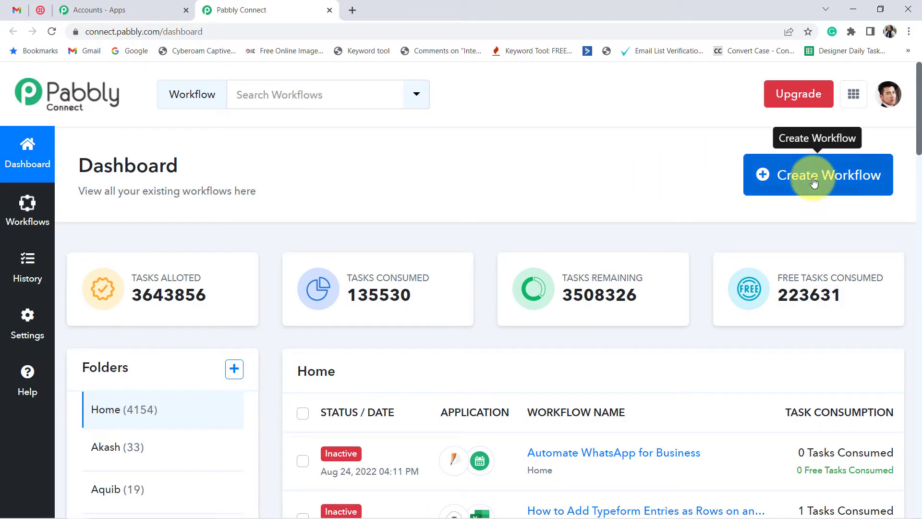
- Create a workflow named "Auto-forward Incoming SMS to Specific Email"
left_click(814, 183)
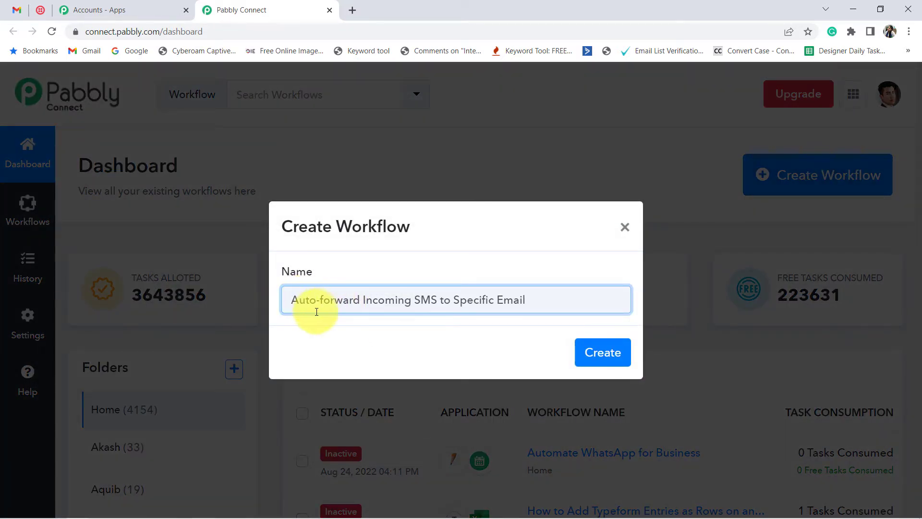
left_click_drag(299, 300, 524, 299)
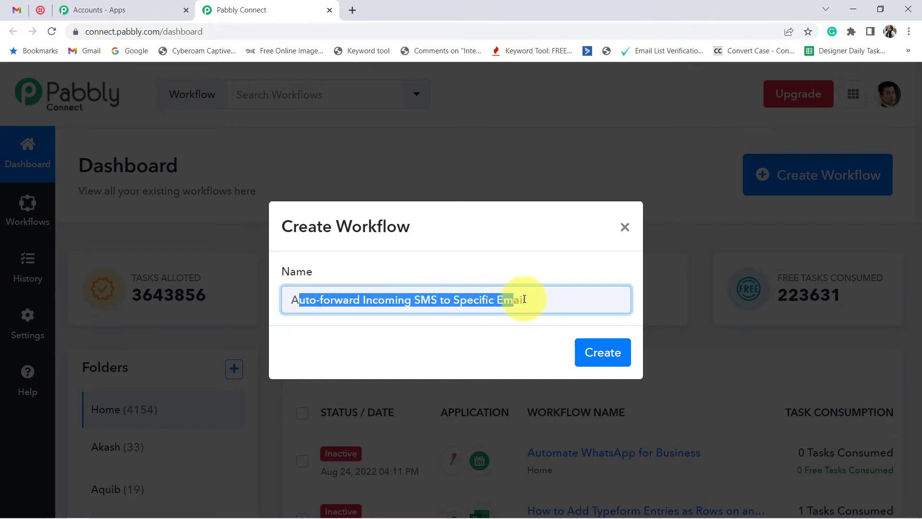
left_click(595, 352)
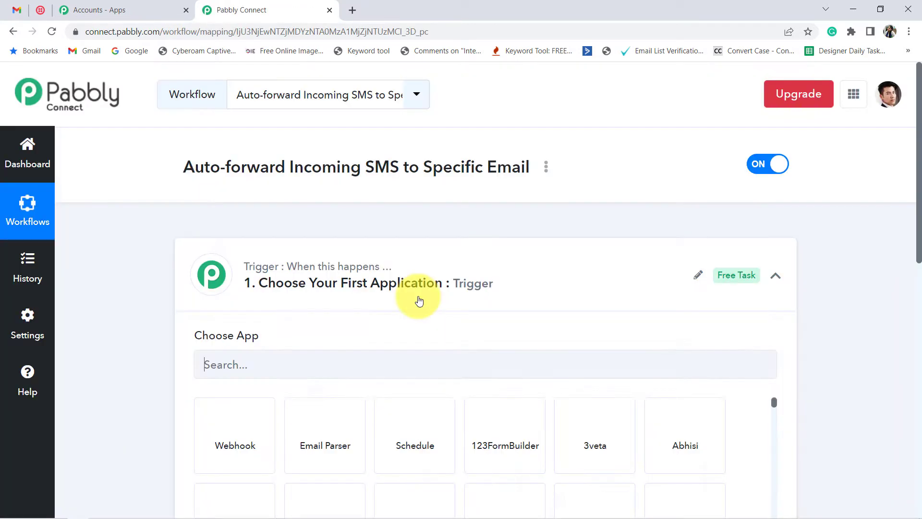
left_click(298, 263)
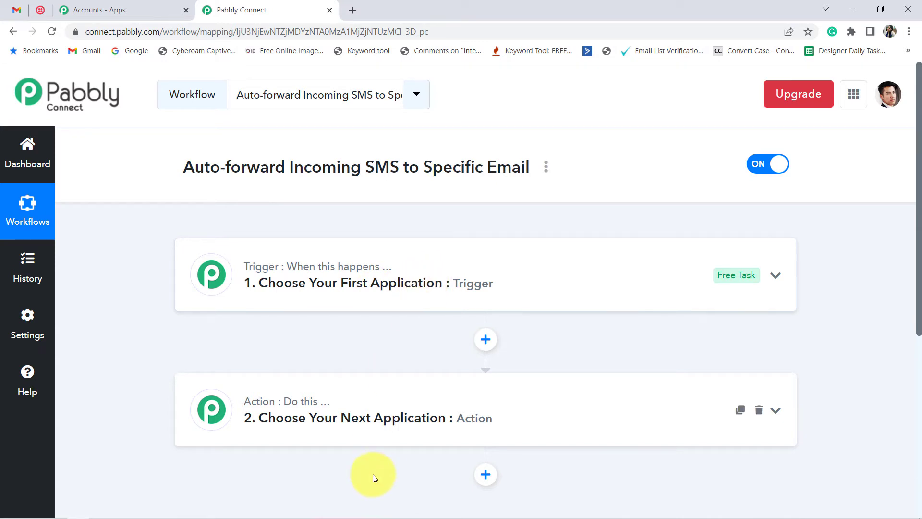
left_click_drag(183, 168, 429, 174)
left_click(390, 215)
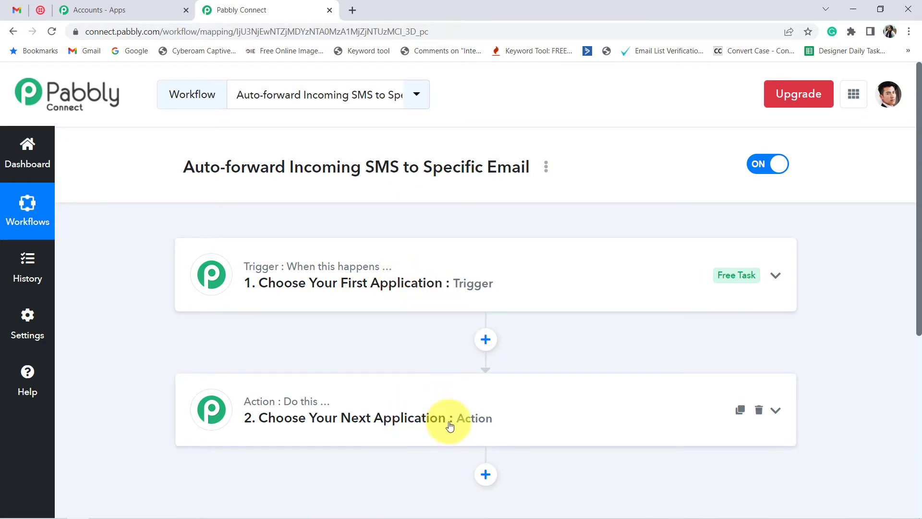
- Set the workflow's trigger to the Twilio app with the New SMS event
left_click(390, 295)
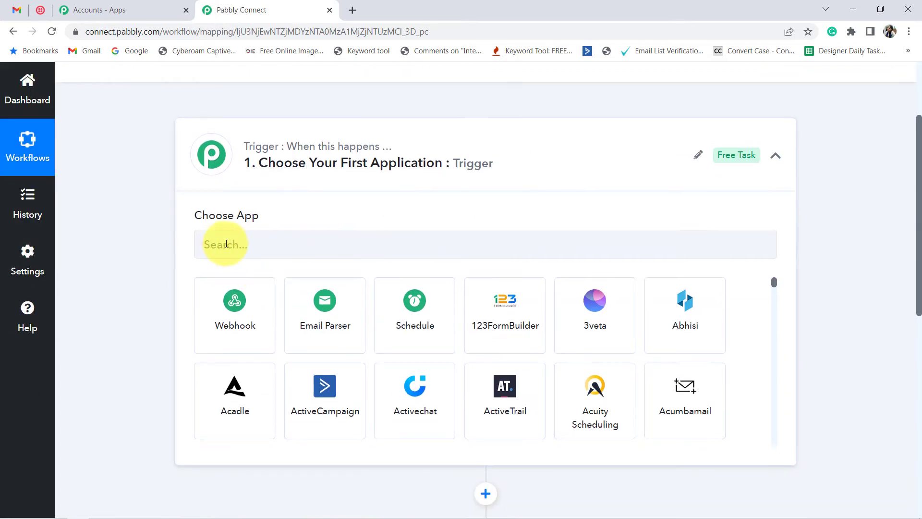
left_click(225, 245)
type("twili")
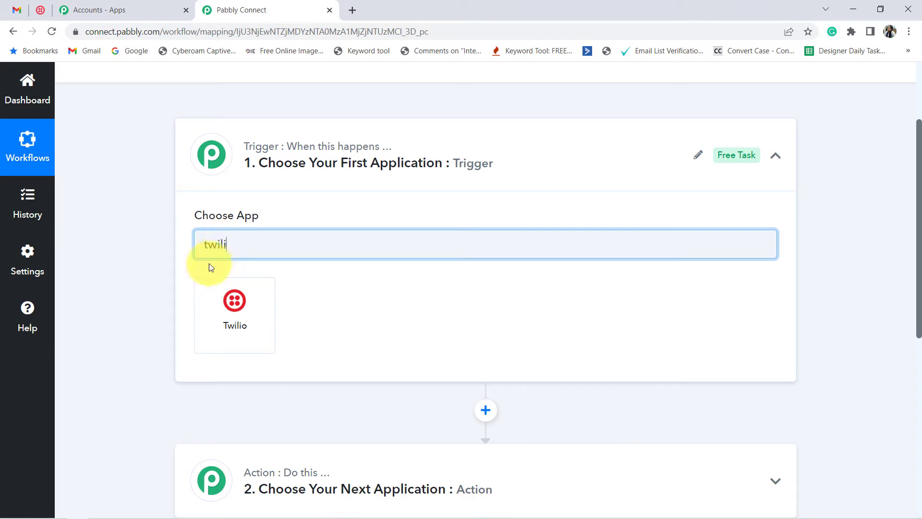
left_click(257, 331)
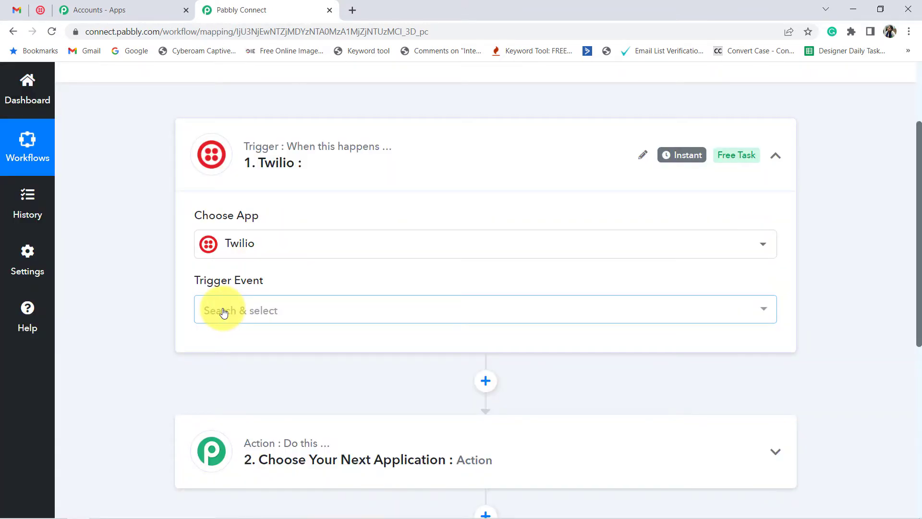
left_click(222, 310)
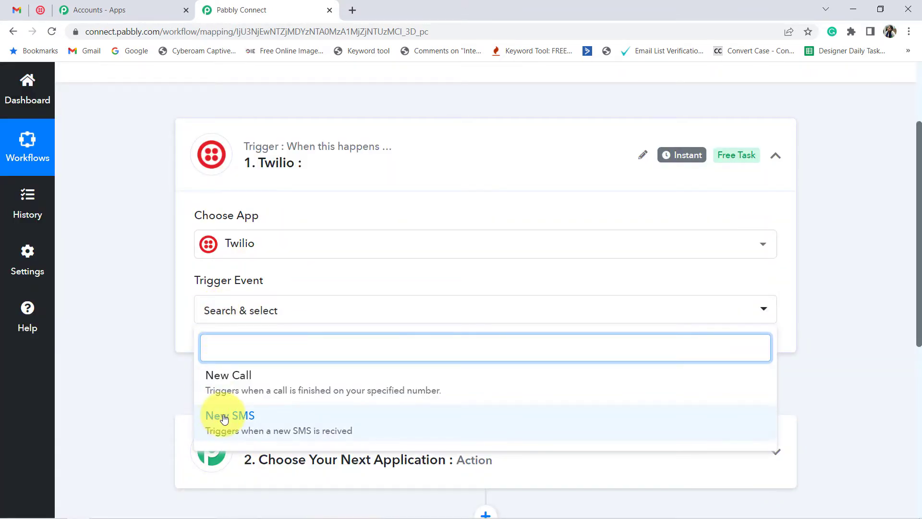
left_click(211, 414)
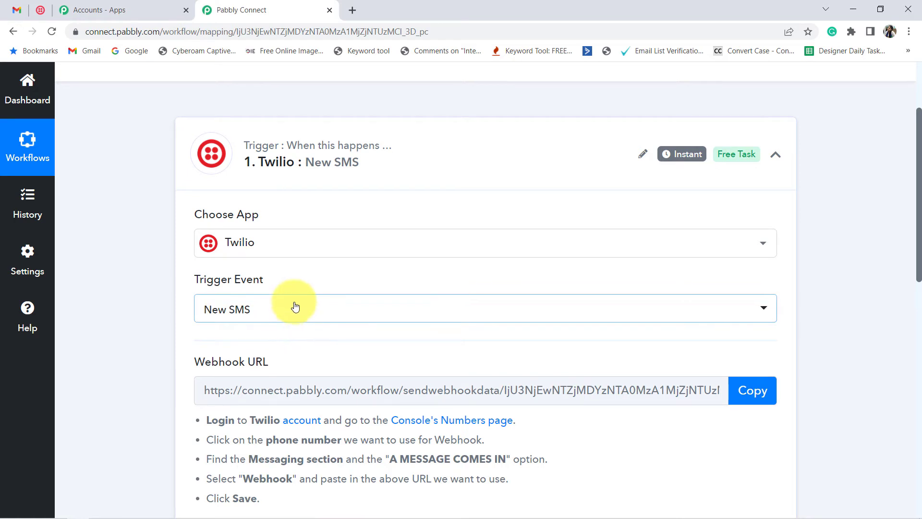
- Review the webhook setup instructions of the Twilio trigger and copy its webhook URL
scroll(295, 306, "down", 1)
left_click_drag(206, 306, 281, 312)
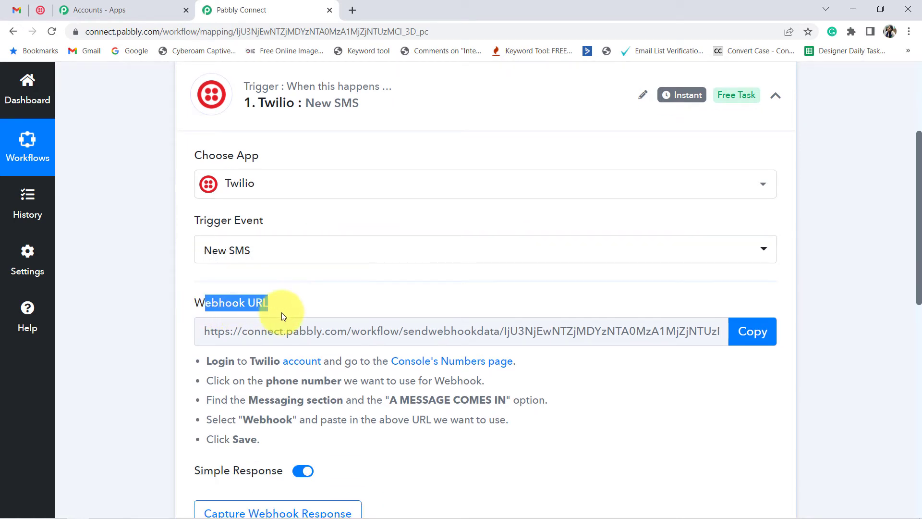
left_click_drag(218, 361, 261, 447)
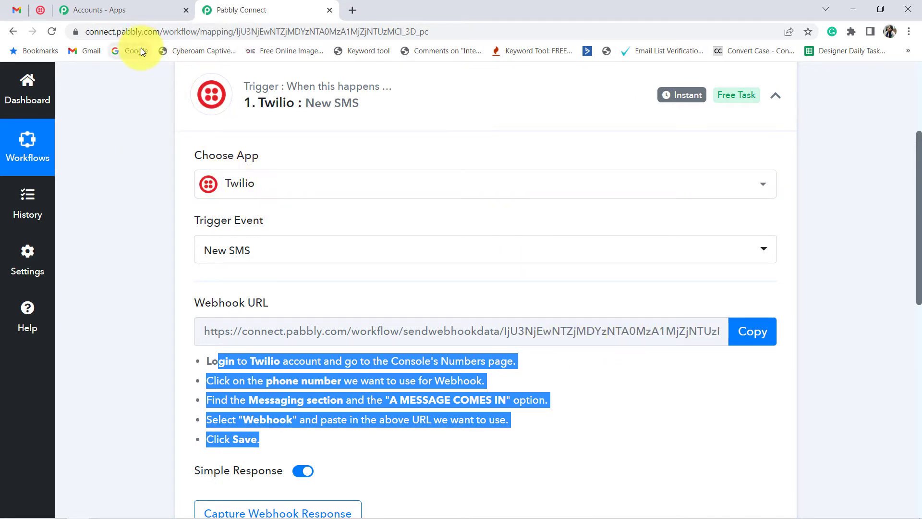
left_click(763, 330)
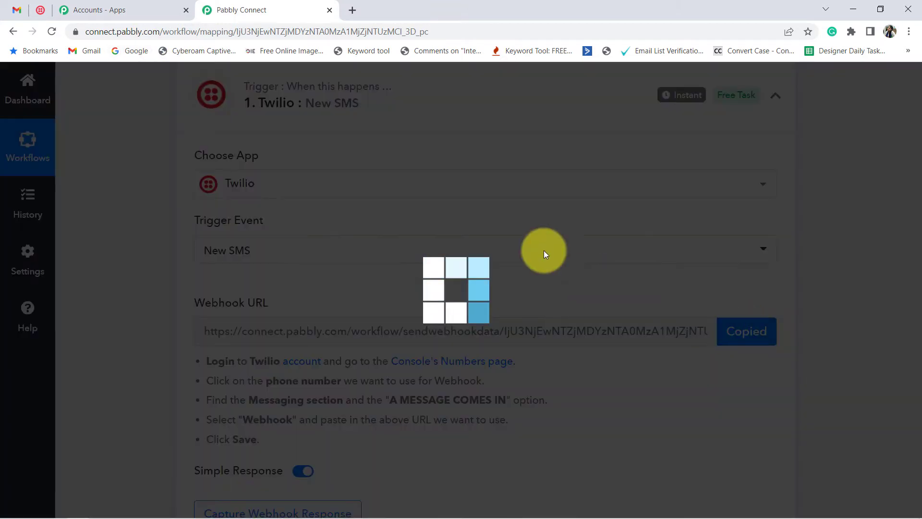
- Follow the trigger's setup instructions to open the Twilio Console's Numbers page
scroll(266, 269, "down", 1)
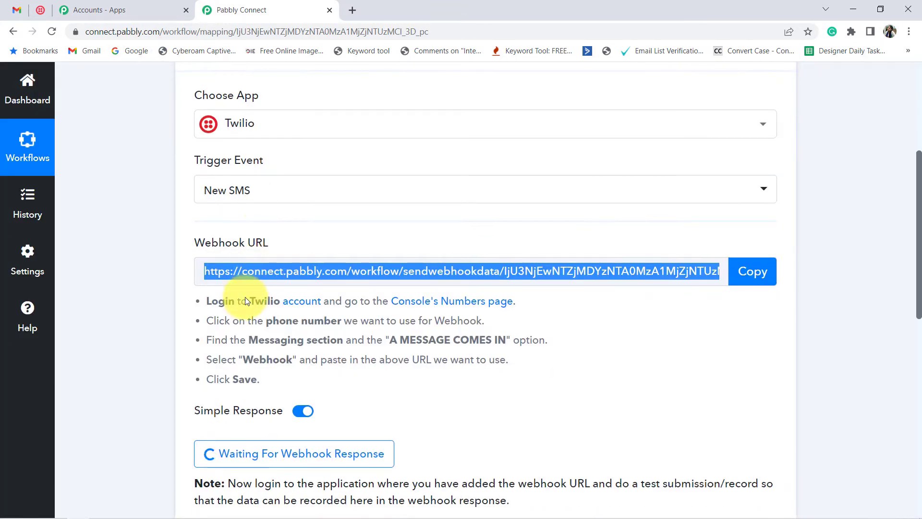
left_click_drag(234, 300, 267, 300)
left_click_drag(343, 301, 525, 307)
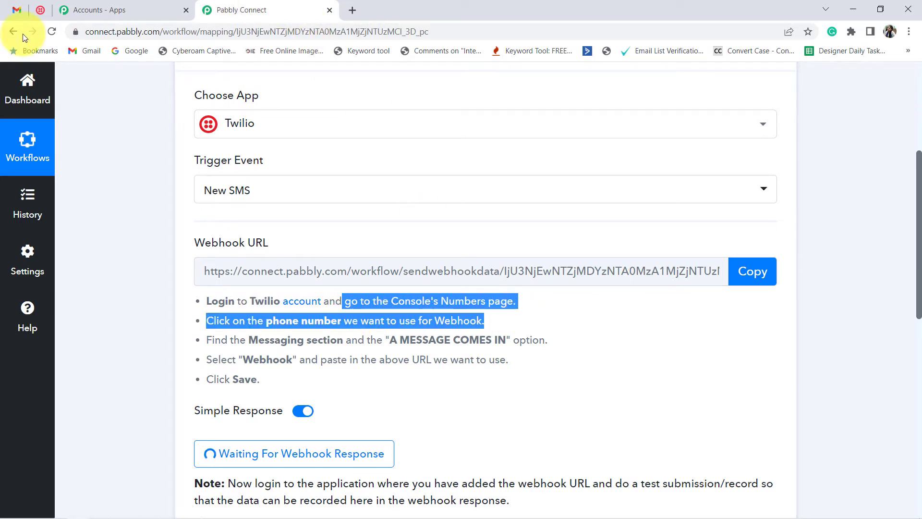
left_click(41, 12)
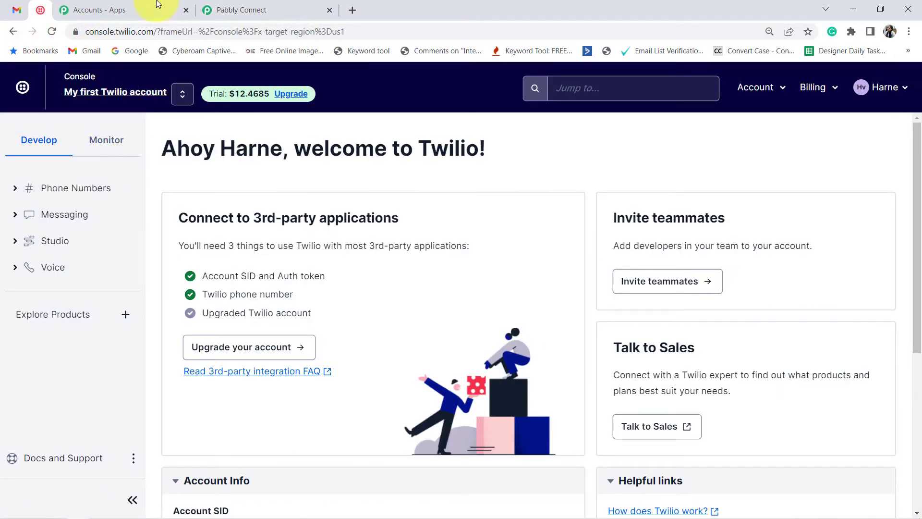
left_click(241, 10)
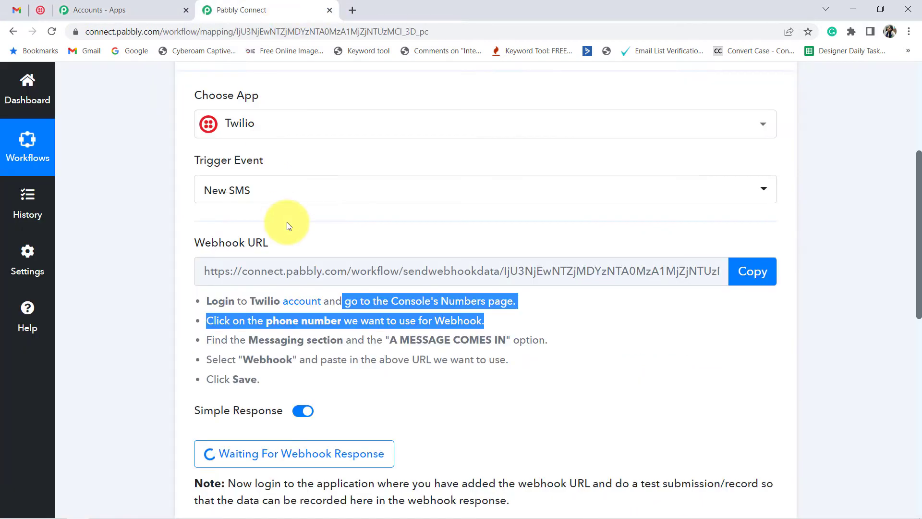
left_click(432, 304)
left_click(427, 305)
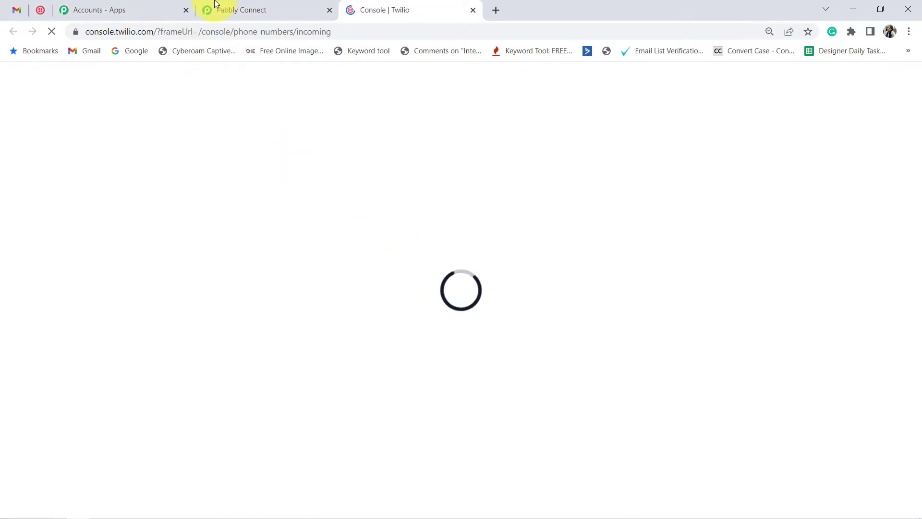
- Check the instruction about the phone number and open the configuration of the active Twilio number for the webhook
left_click(261, 7)
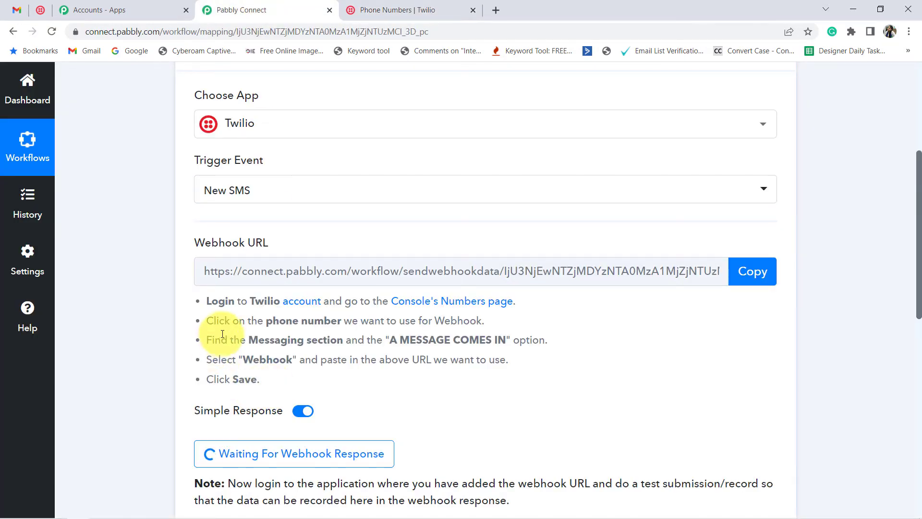
left_click_drag(219, 320, 410, 322)
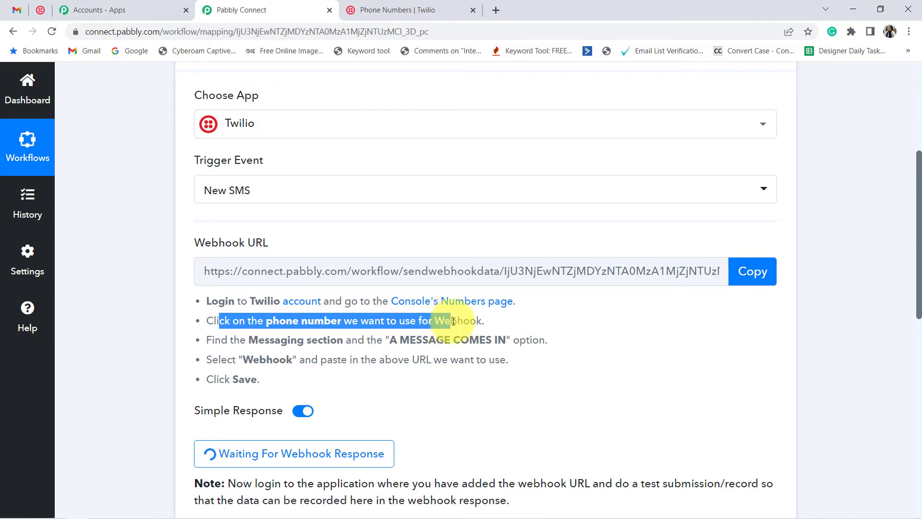
left_click(417, 7)
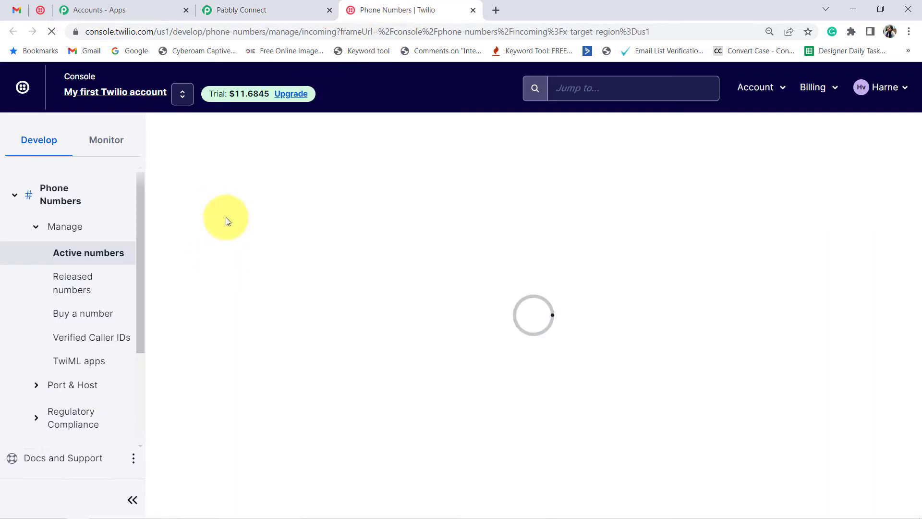
left_click(207, 6)
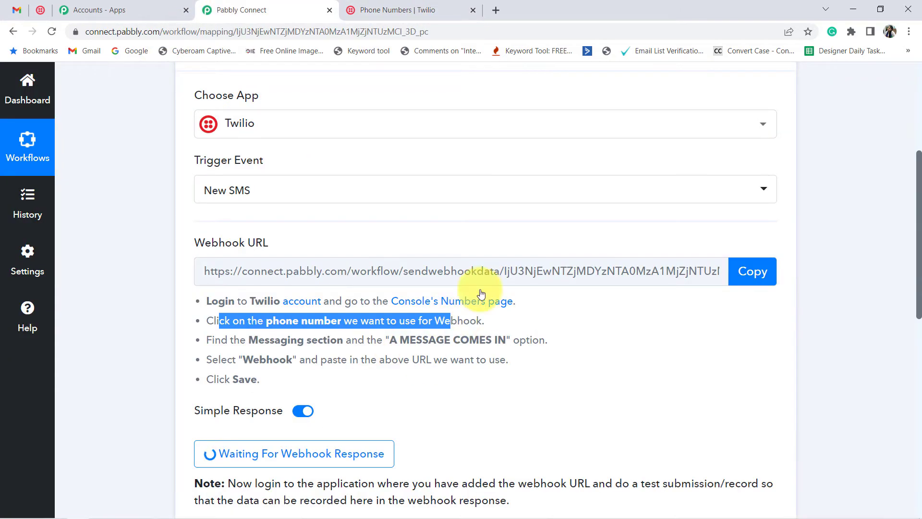
left_click(425, 5)
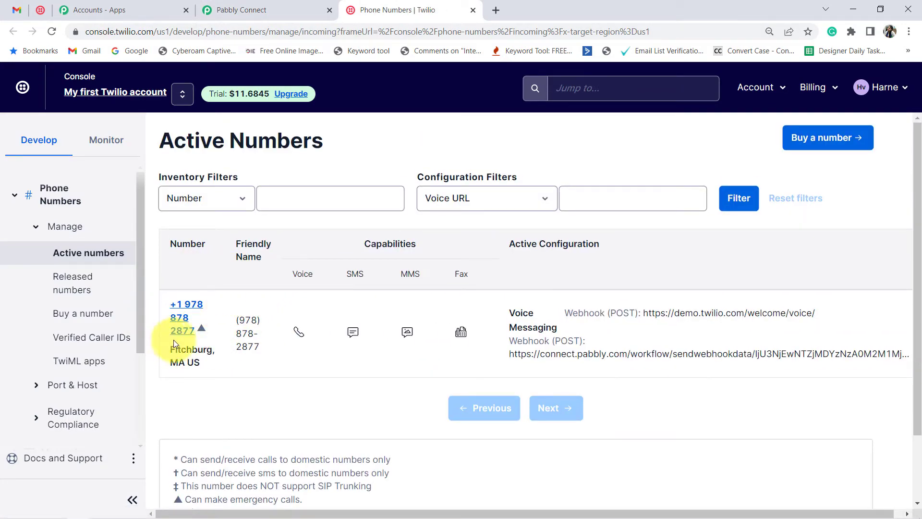
left_click(178, 320)
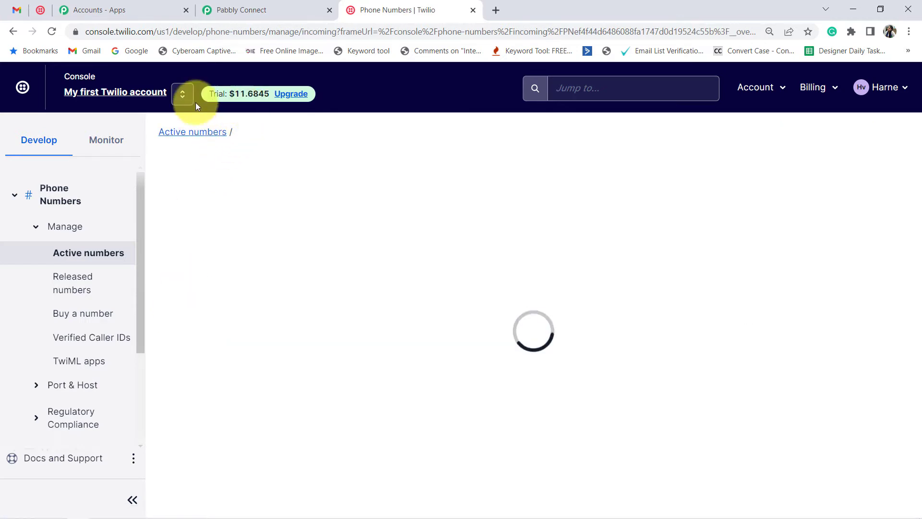
- Read the Pabbly trigger's instruction about the Messaging section and its "A MESSAGE COMES IN" option
left_click(255, 6)
left_click(215, 339)
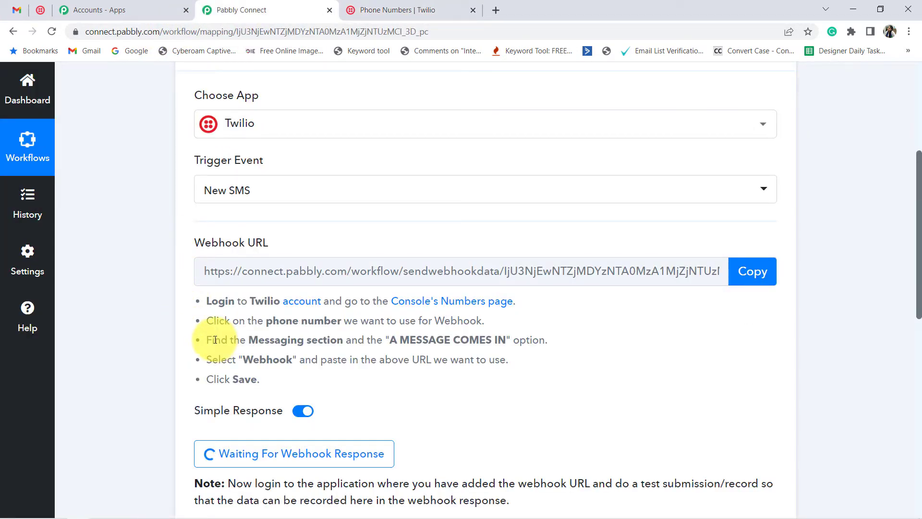
left_click_drag(232, 338, 519, 343)
left_click(370, 339)
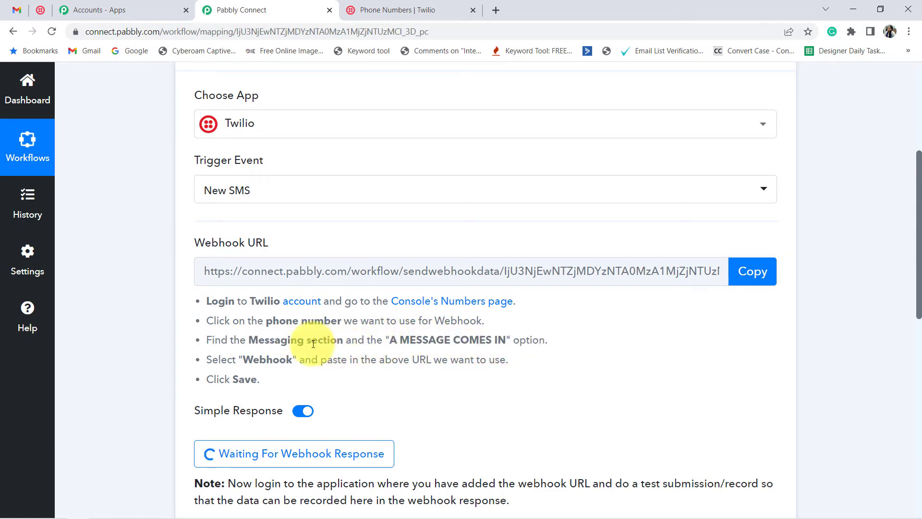
left_click_drag(294, 339, 516, 338)
- In the Twilio number's configuration, find "A MESSAGE COMES IN" under Messaging and check that its handler is Webhook
left_click(361, 11)
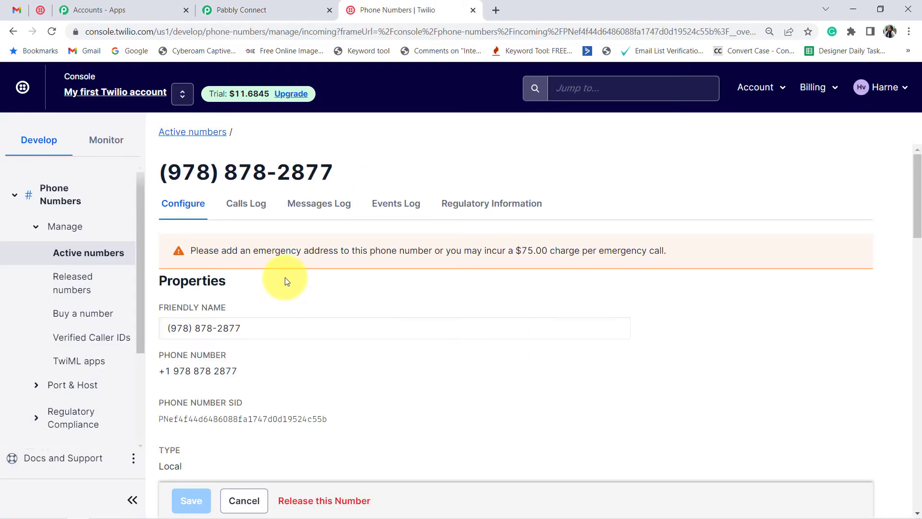
scroll(287, 279, "down", 10)
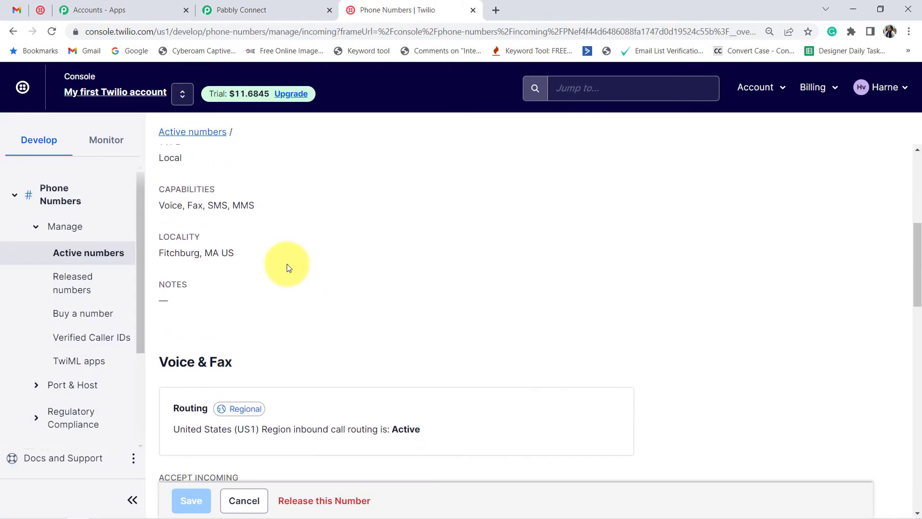
left_click_drag(183, 292, 247, 344)
scroll(289, 326, "down", 8)
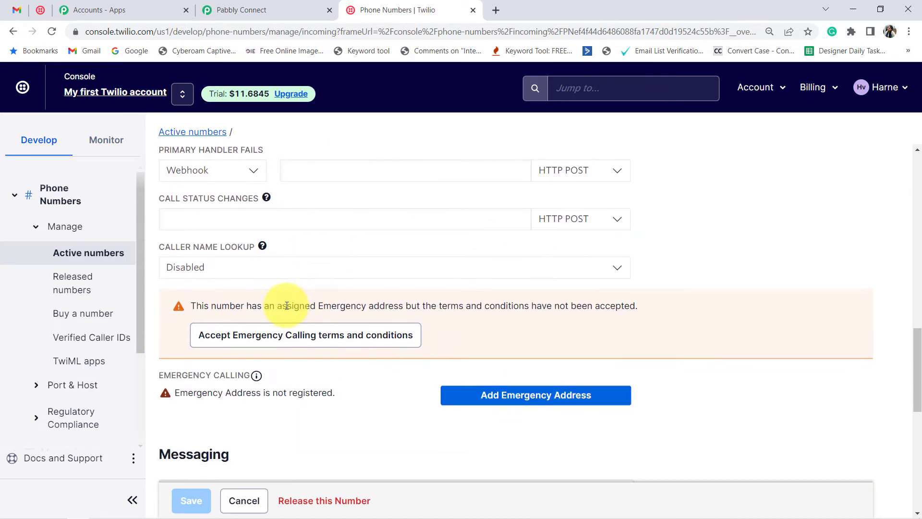
scroll(278, 316, "down", 5)
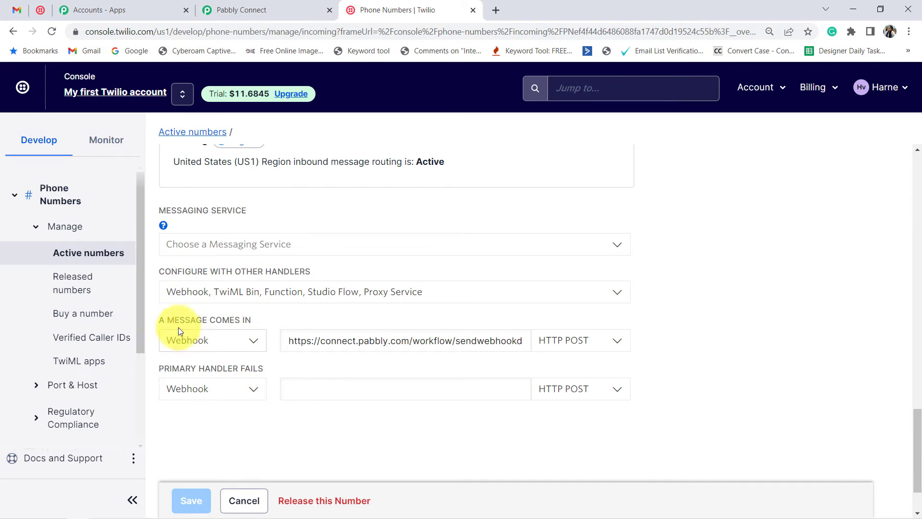
left_click_drag(174, 321, 265, 323)
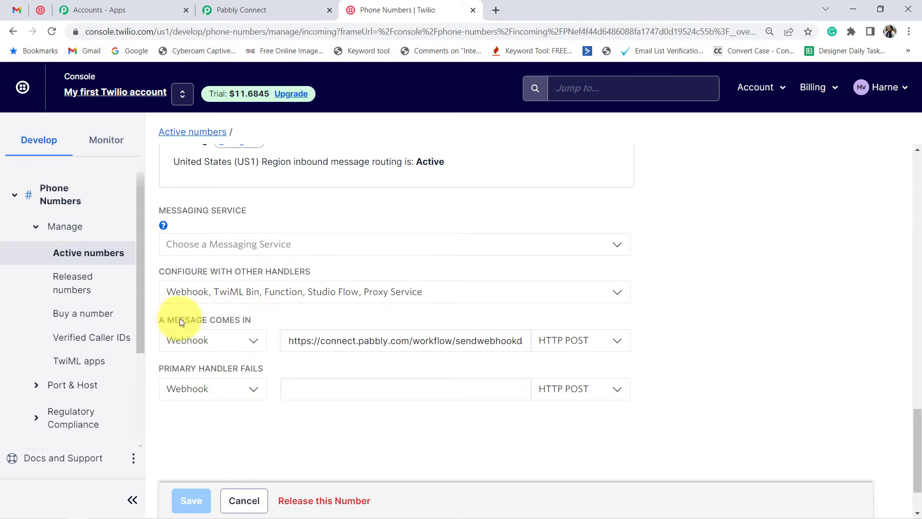
left_click(208, 345)
left_click(207, 342)
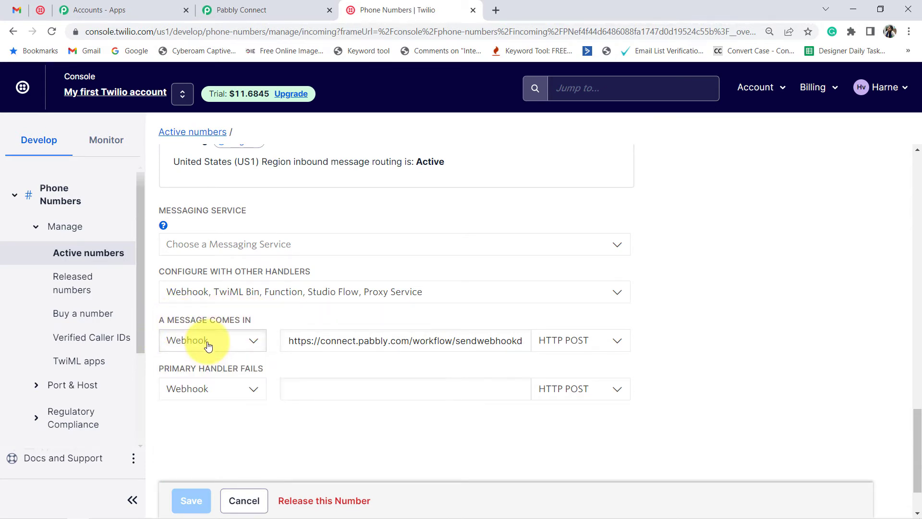
- Replace the "A MESSAGE COMES IN" webhook URL with the one copied from the Pabbly trigger and save the number's configuration
triple_click(297, 346)
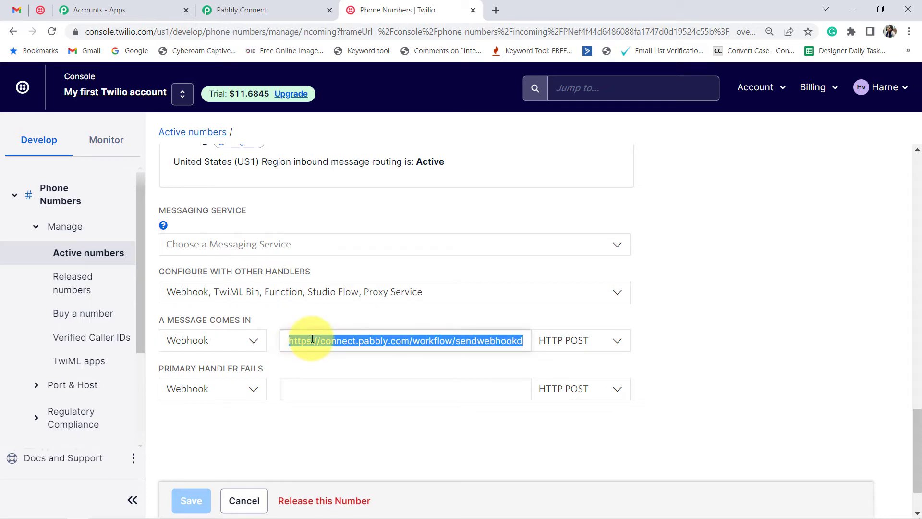
key("BackSpace")
left_click(241, 10)
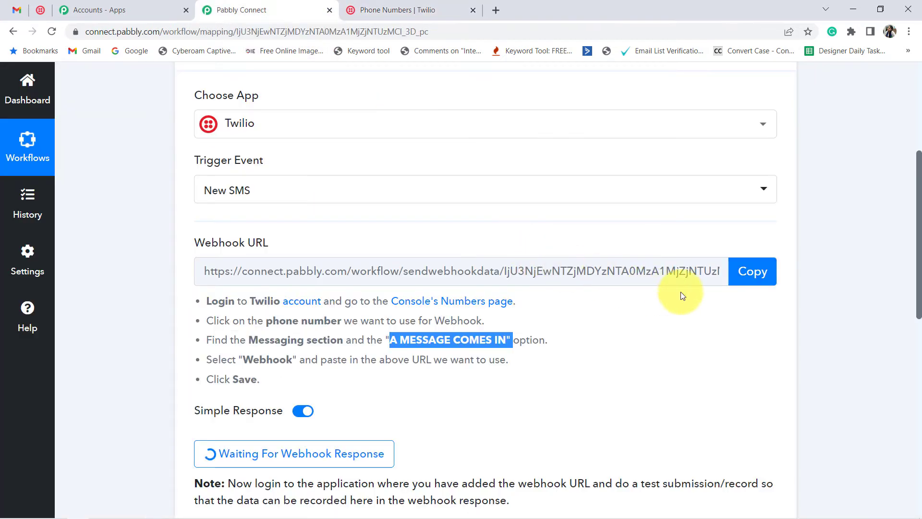
left_click(751, 271)
left_click(398, 9)
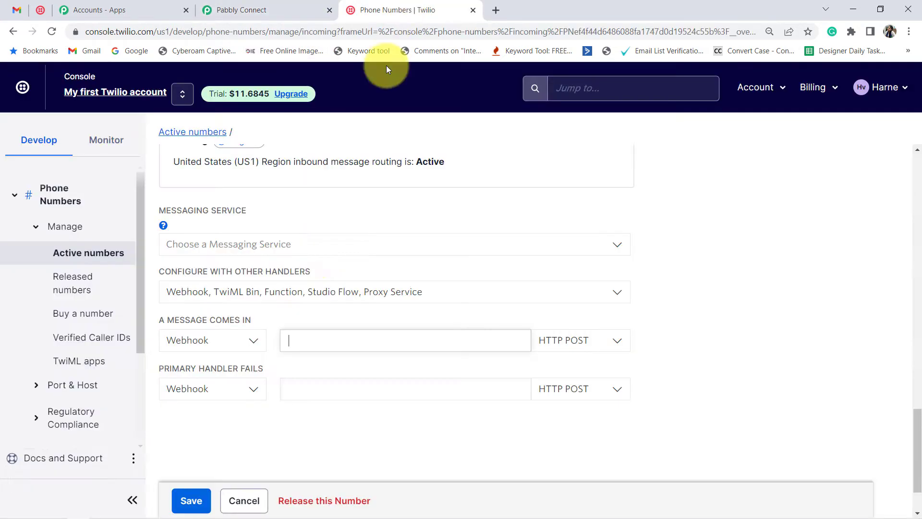
key("ctrl+v")
left_click(190, 500)
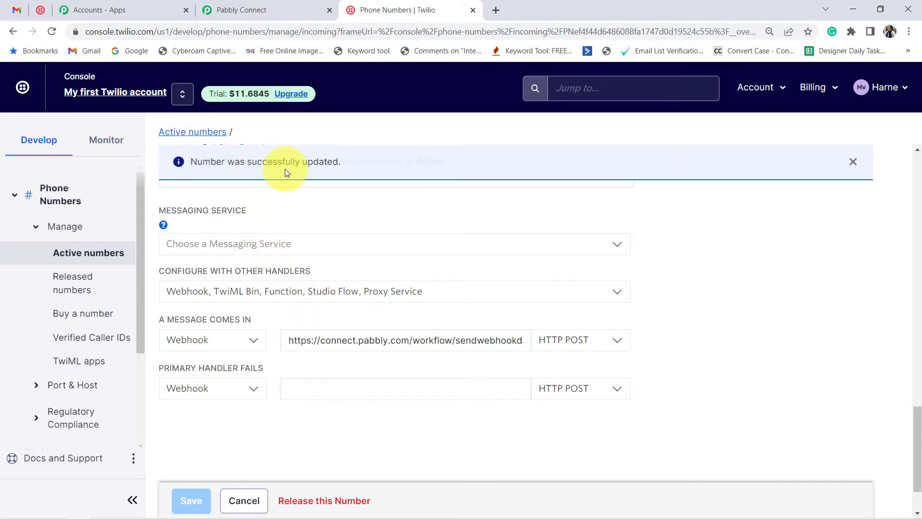
- Read the Pabbly trigger's note about making a test submission and check the Twilio number that should receive the test SMS
left_click(245, 7)
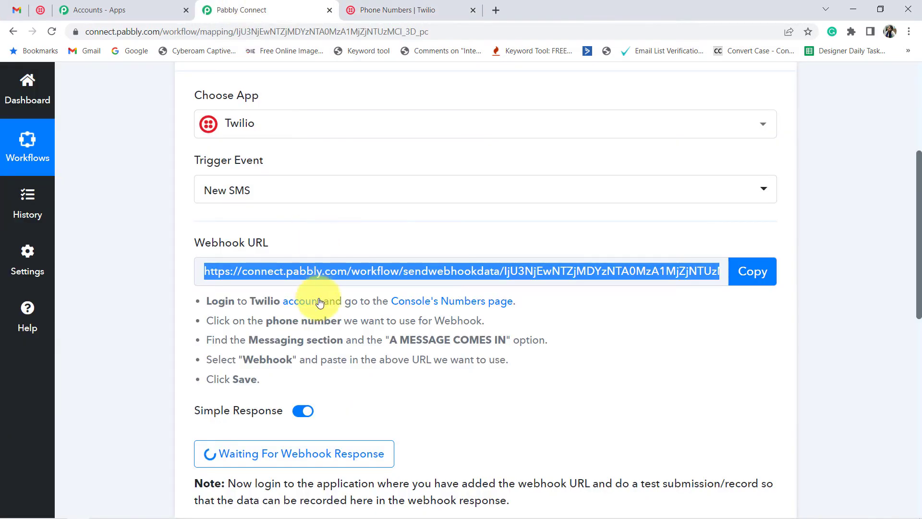
scroll(329, 288, "down", 4)
left_click_drag(308, 304, 759, 299)
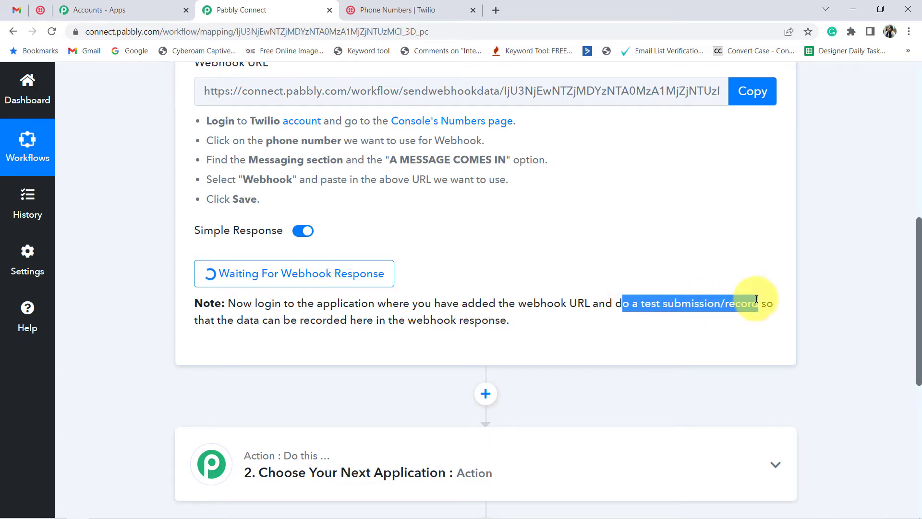
left_click_drag(275, 306, 460, 331)
left_click(471, 322)
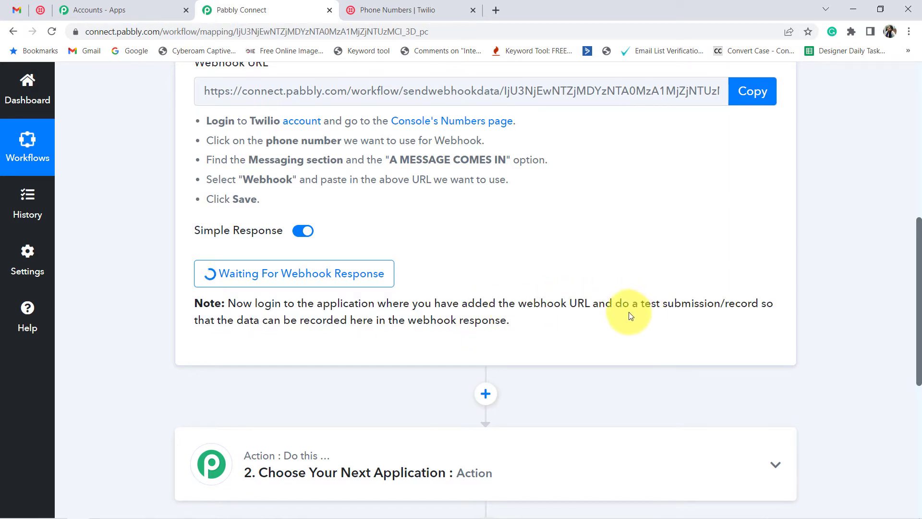
left_click_drag(622, 307, 689, 306)
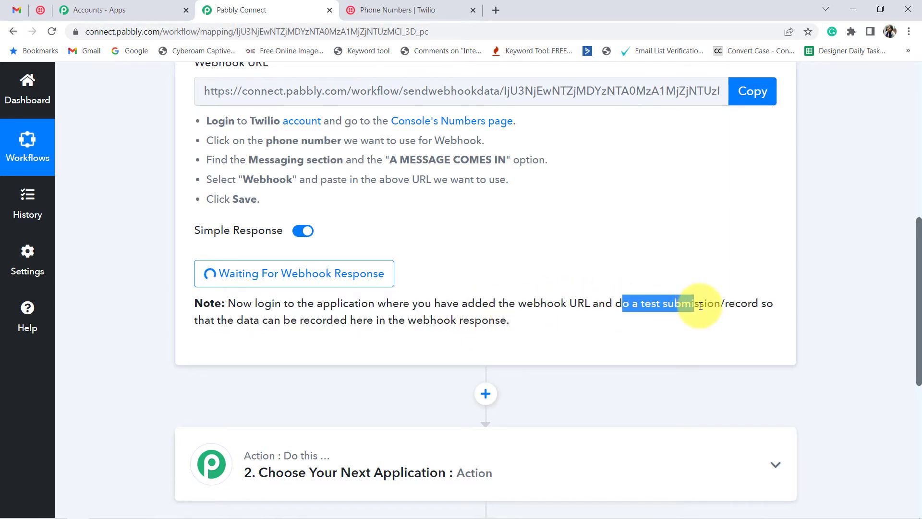
left_click(398, 10)
scroll(188, 257, "up", 15)
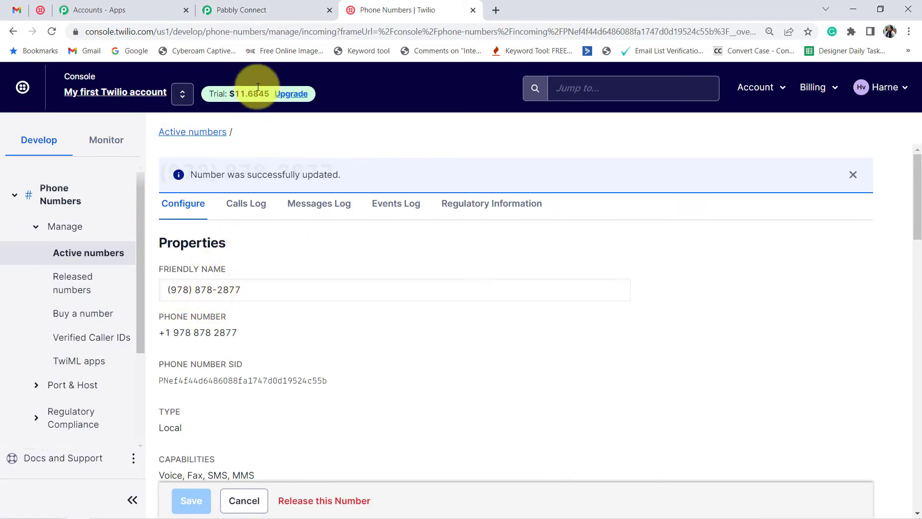
left_click(259, 9)
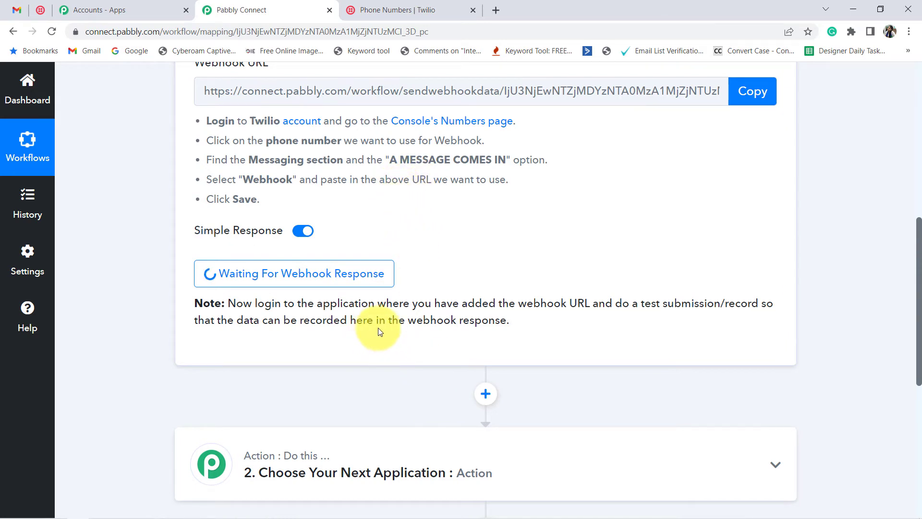
left_click_drag(377, 328, 480, 321)
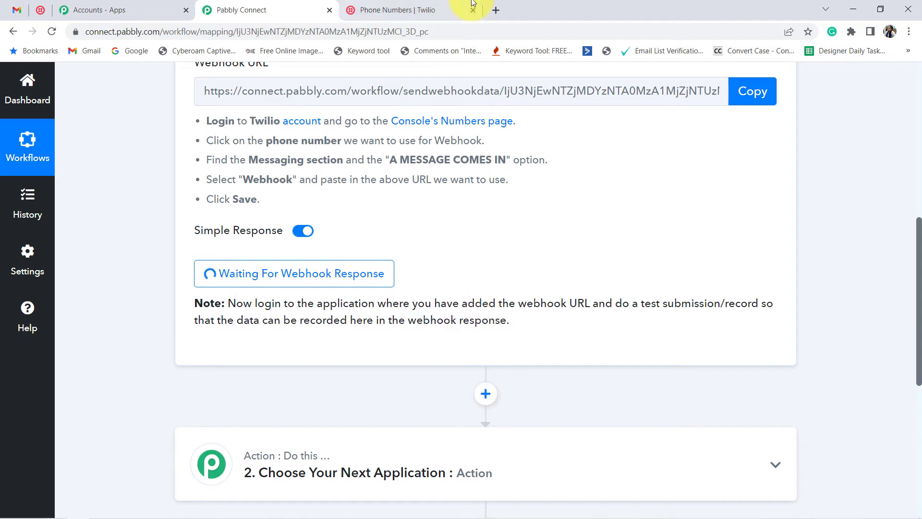
- Switch to Notepad and delete the email template text above "Hello Pabbly Team," leaving only the test message
left_click(418, 11)
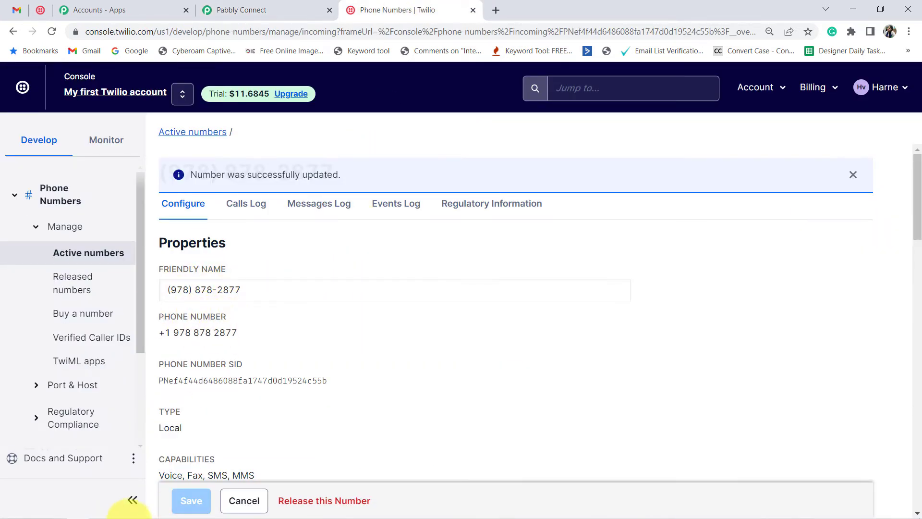
mouse_move(118, 490)
left_click(122, 510)
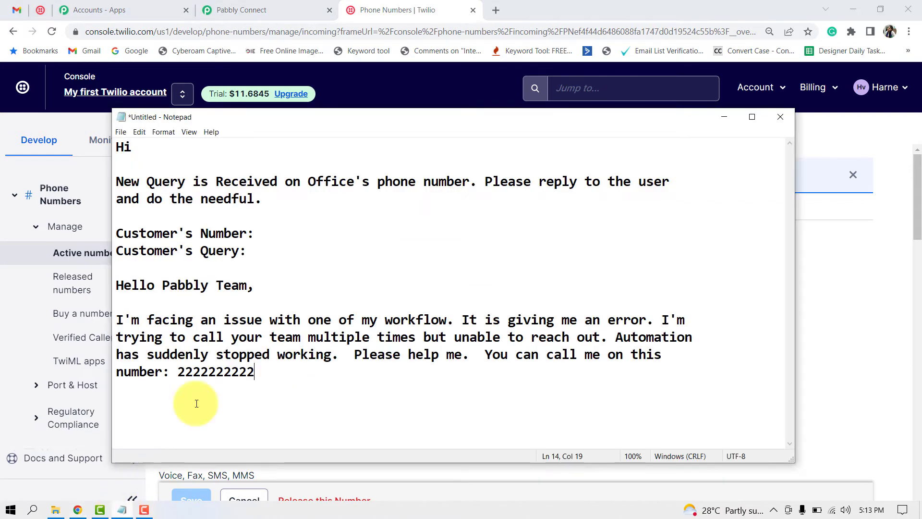
left_click(189, 183)
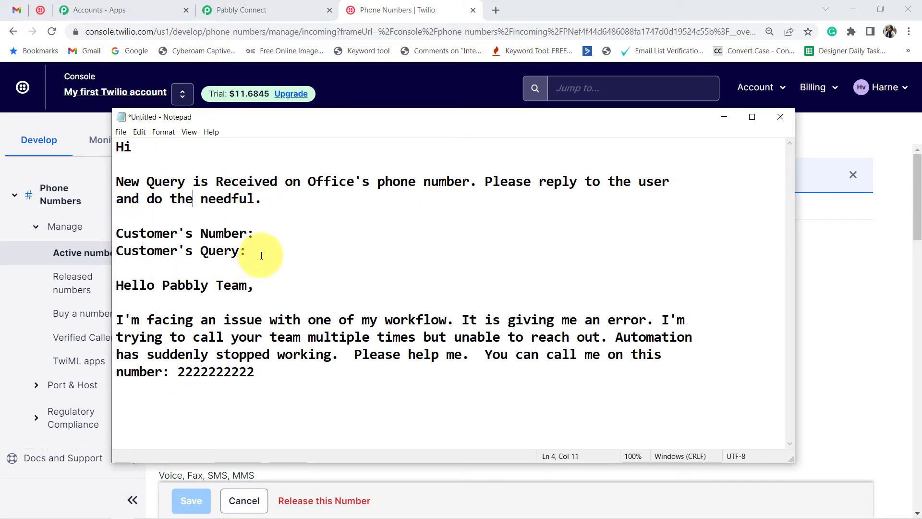
left_click_drag(255, 248, 117, 145)
key("BackSpace")
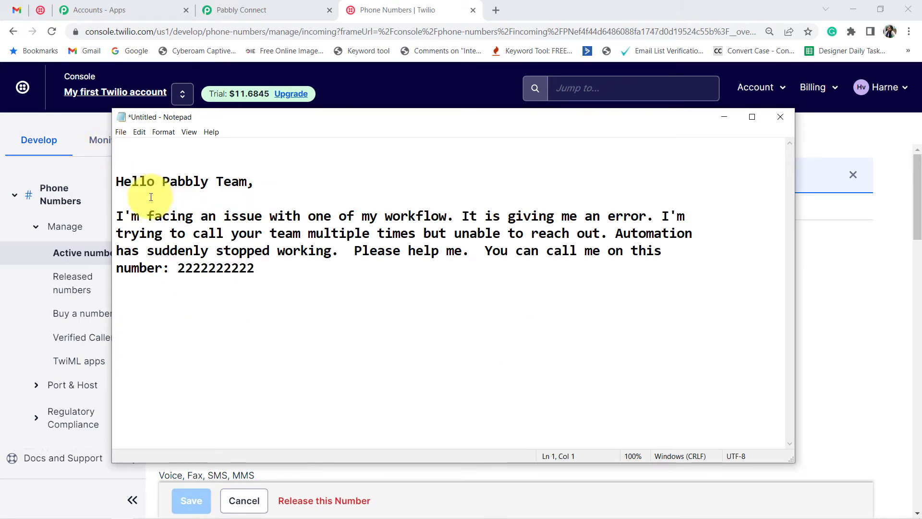
- Read through the sample customer message in Notepad that serves as the test SMS, then leave Notepad
left_click_drag(124, 181, 298, 181)
left_click_drag(161, 216, 435, 231)
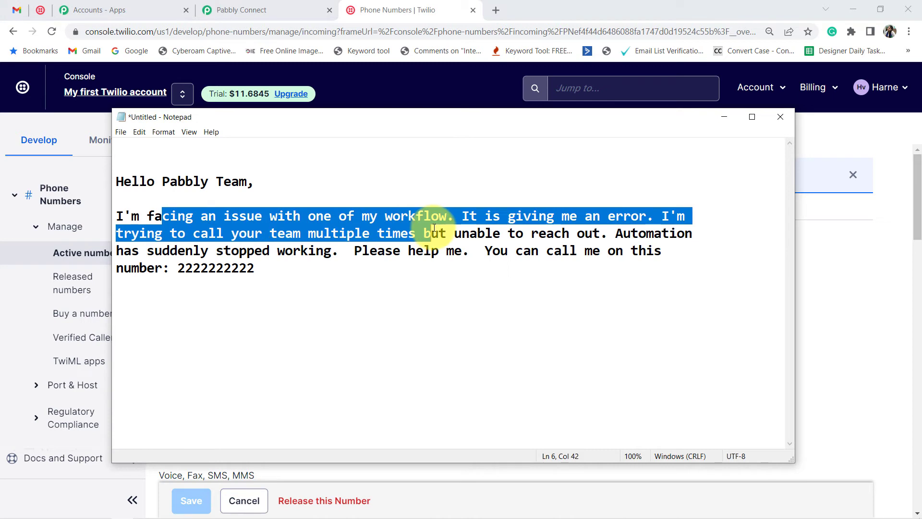
left_click(447, 233)
left_click_drag(131, 233, 592, 250)
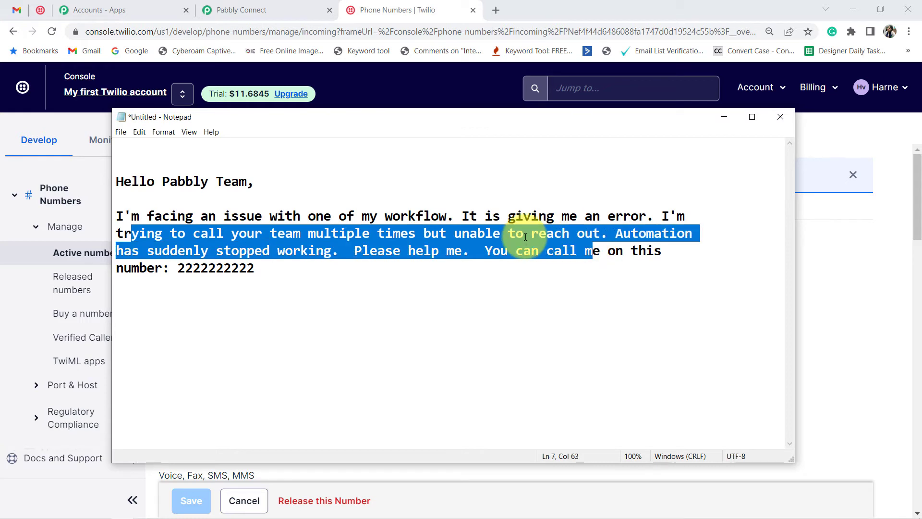
left_click(525, 237)
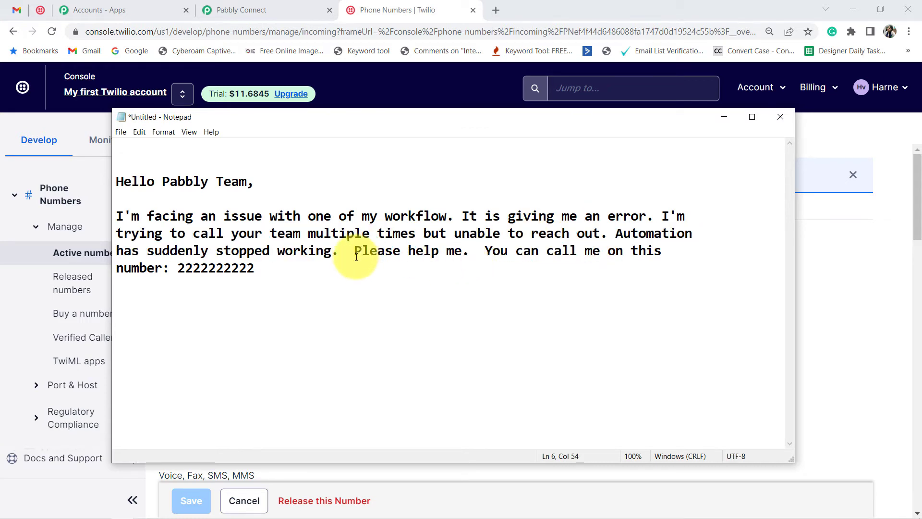
left_click_drag(539, 250, 311, 298)
left_click(311, 298)
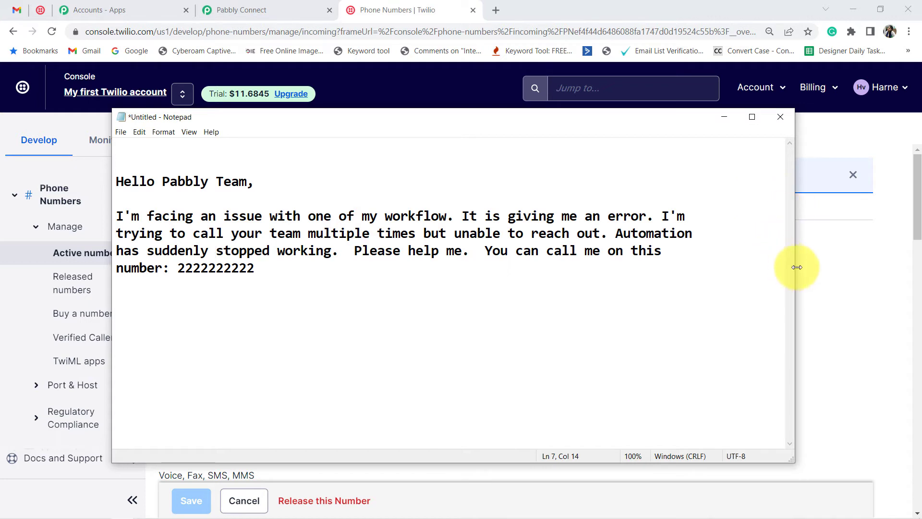
left_click(816, 279)
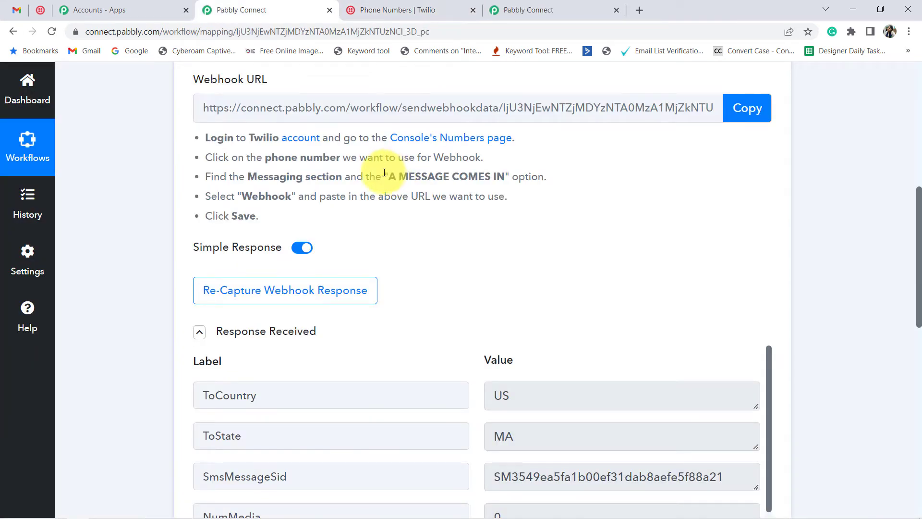
- Examine the webhook response captured from the test SMS in Pabbly Connect, from ToCountry down to the Body field
left_click(425, 9)
left_click(291, 5)
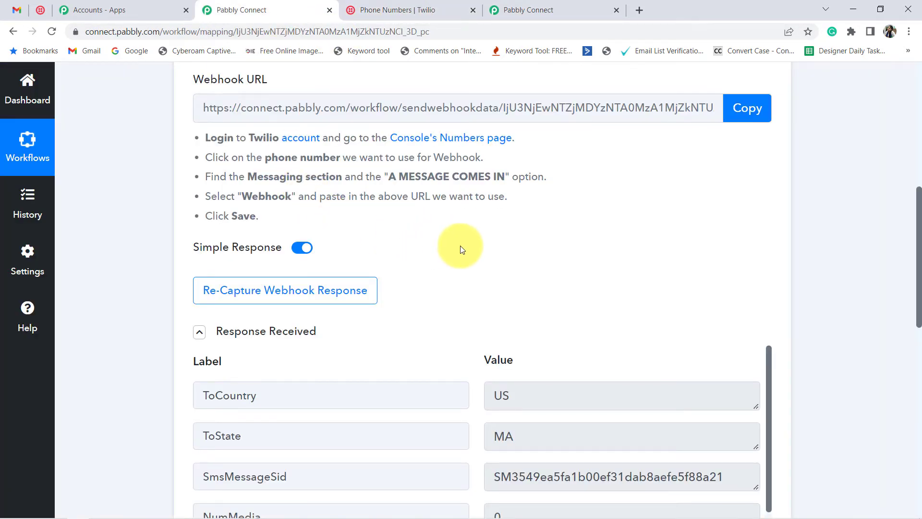
scroll(465, 248, "down", 1)
scroll(485, 259, "up", 2)
scroll(384, 245, "down", 2)
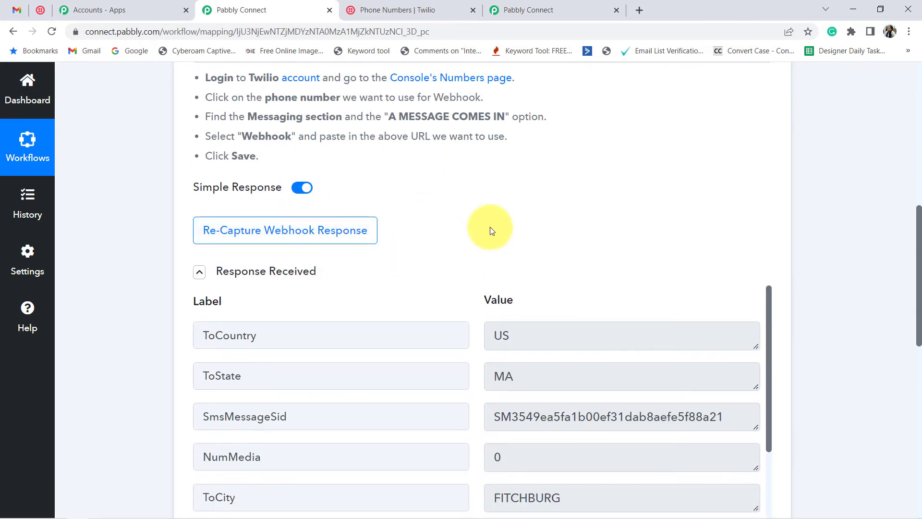
scroll(490, 227, "down", 3)
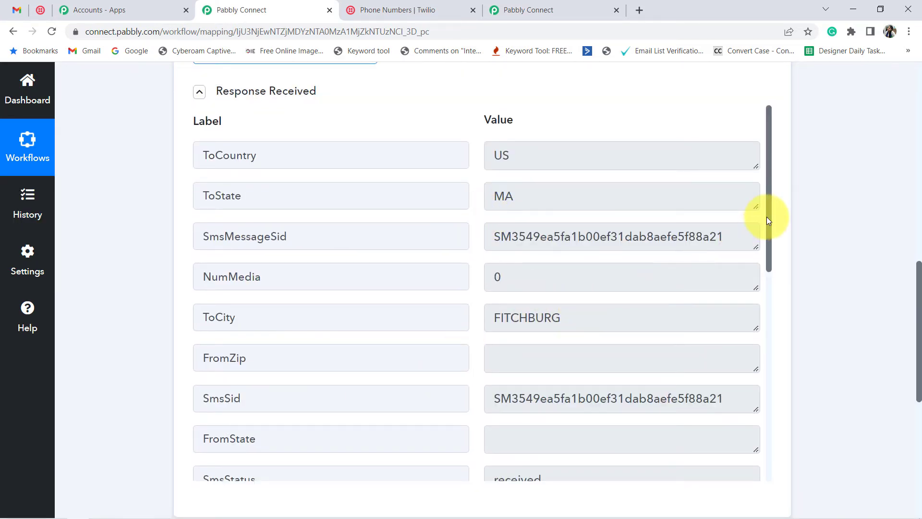
left_click_drag(768, 210, 750, 358)
left_click_drag(754, 231, 756, 378)
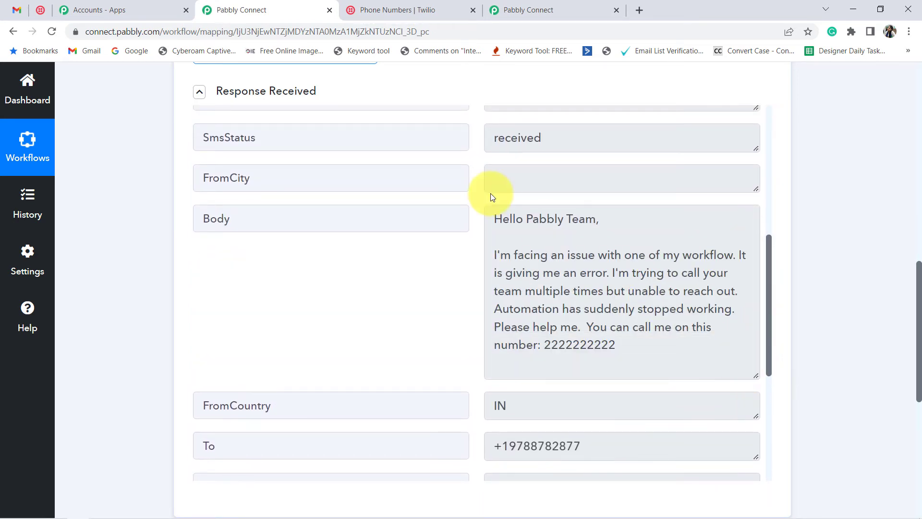
- Compare the message text in the response's Body field with the sample message in Notepad
left_click_drag(501, 217, 631, 331)
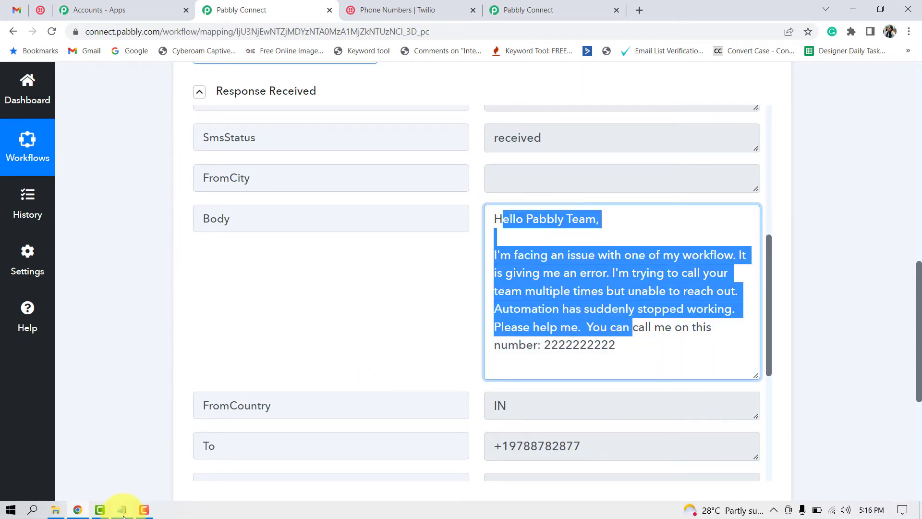
left_click(122, 510)
left_click(123, 510)
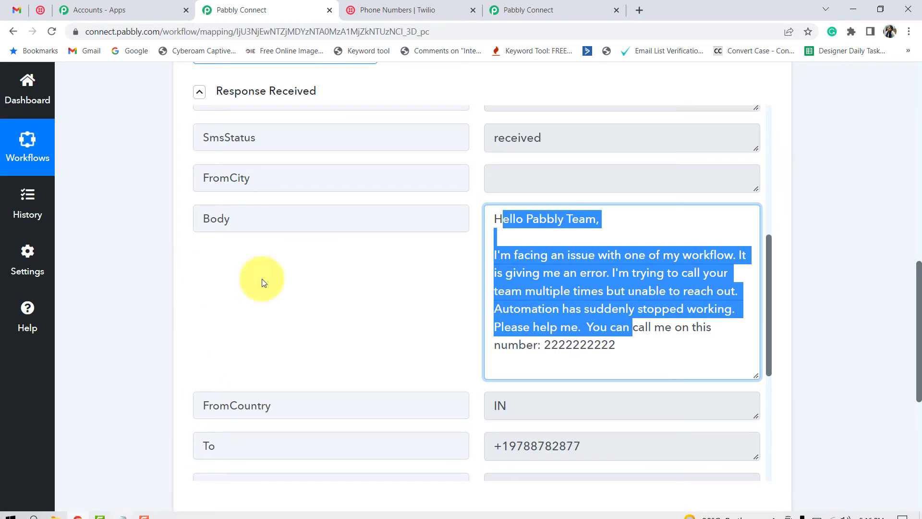
left_click(263, 283)
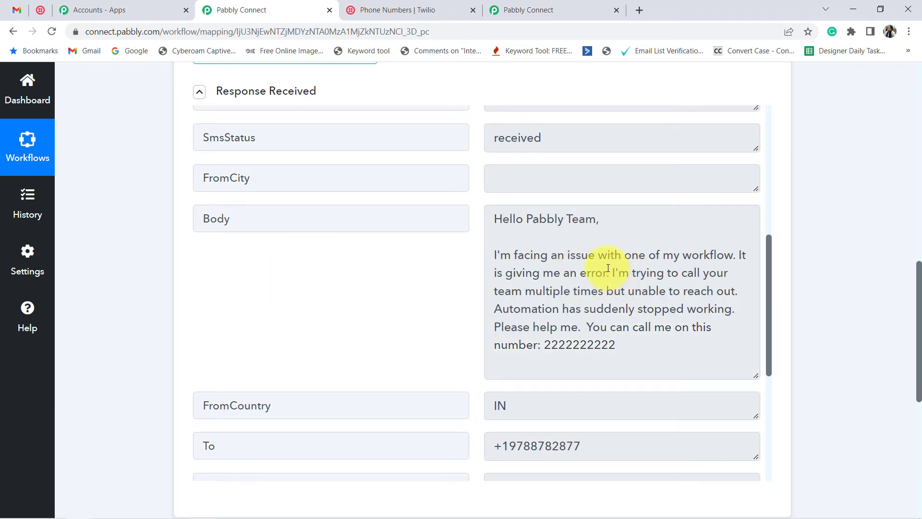
- Review the captured Twilio response from ToCountry down to the FromCountry, To and Body values
scroll(336, 171, "up", 7)
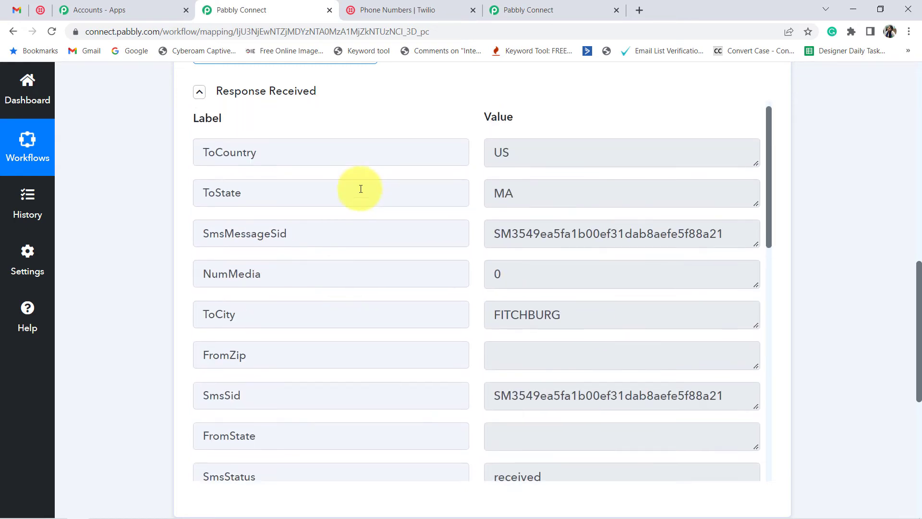
left_click_drag(262, 159, 206, 154)
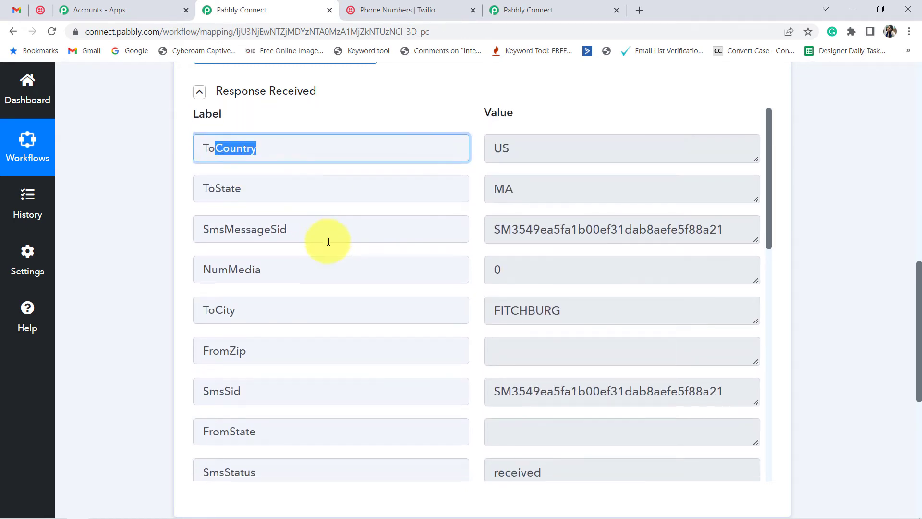
scroll(307, 243, "down", 5)
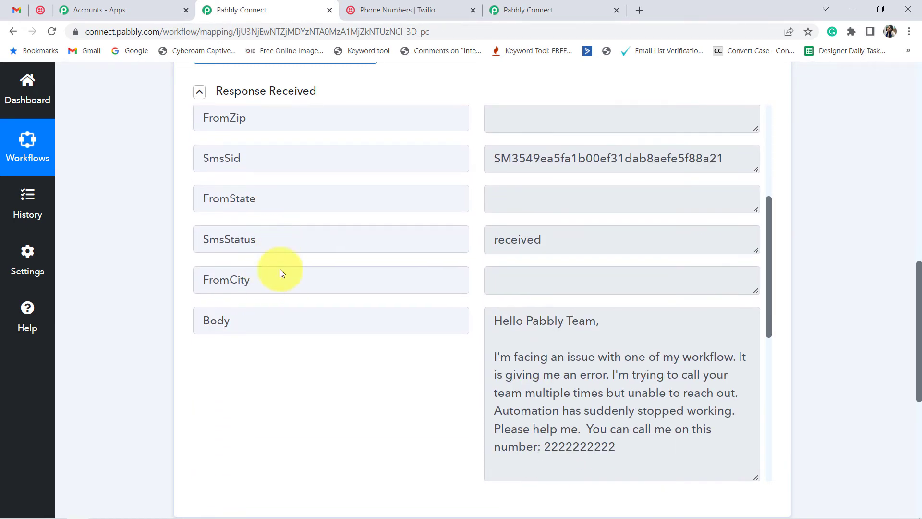
scroll(422, 273, "down", 4)
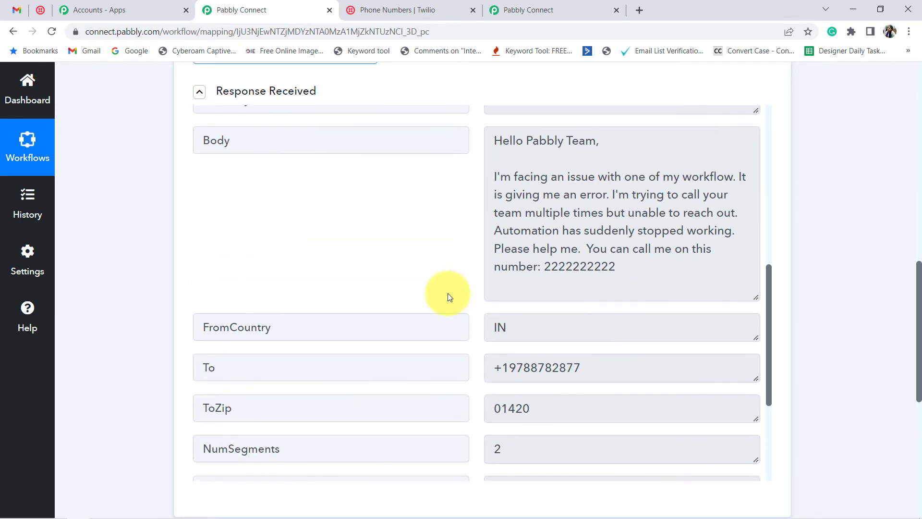
double_click(545, 327)
left_click_drag(571, 367, 507, 368)
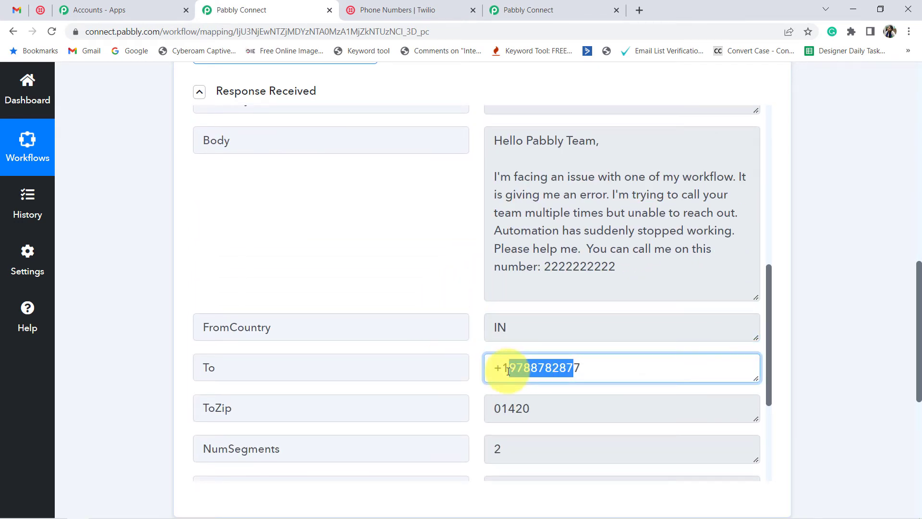
left_click(494, 288)
left_click_drag(509, 140, 557, 248)
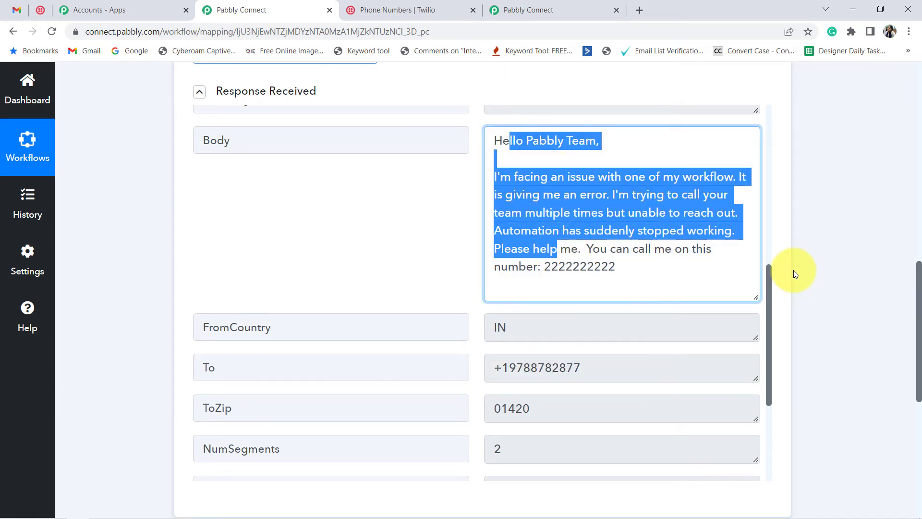
- Add an action step below the Twilio trigger using the Gmail app with the Send Email action event
scroll(793, 270, "down", 8)
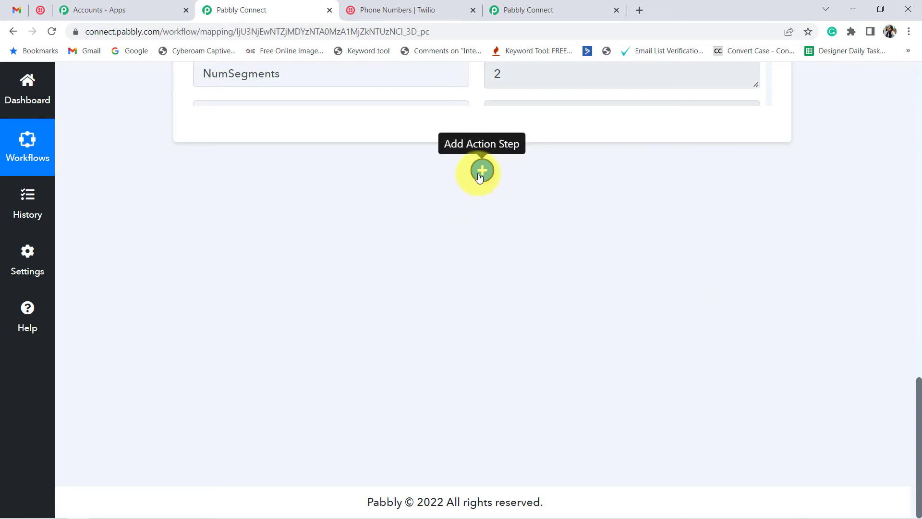
left_click(481, 171)
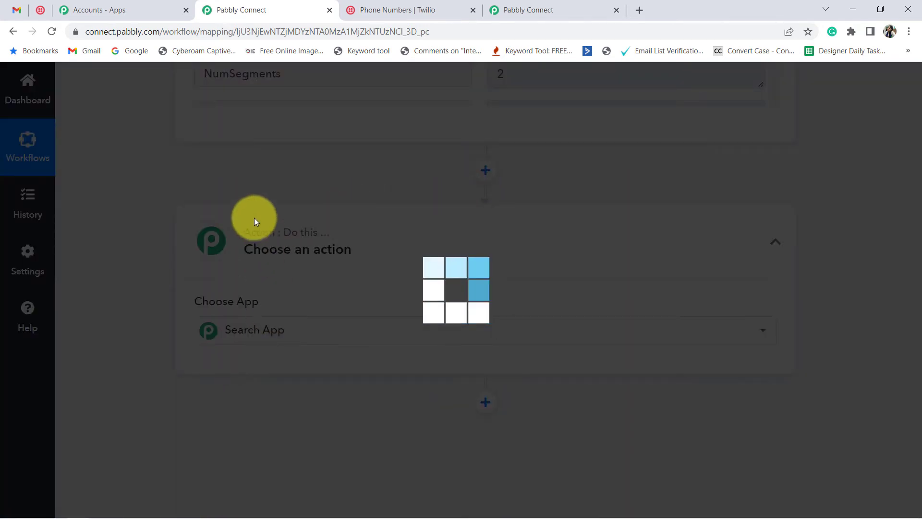
left_click(226, 330)
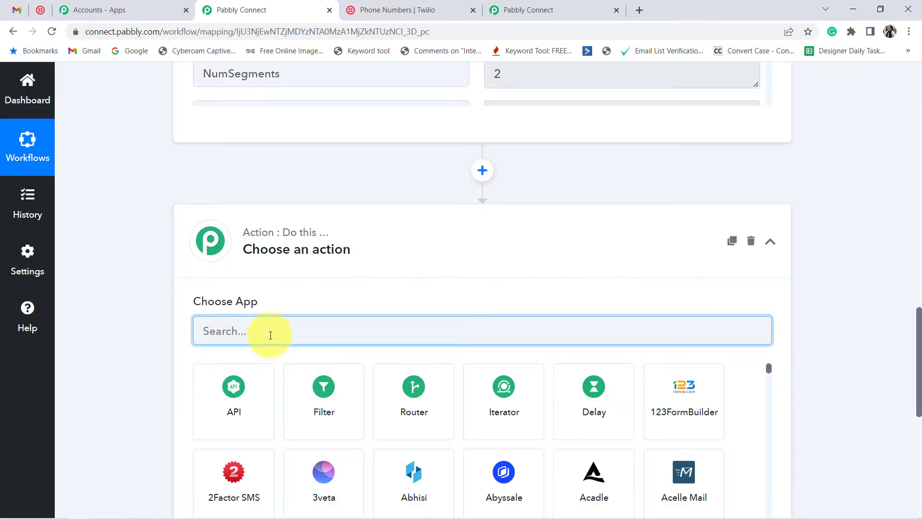
type("gmai")
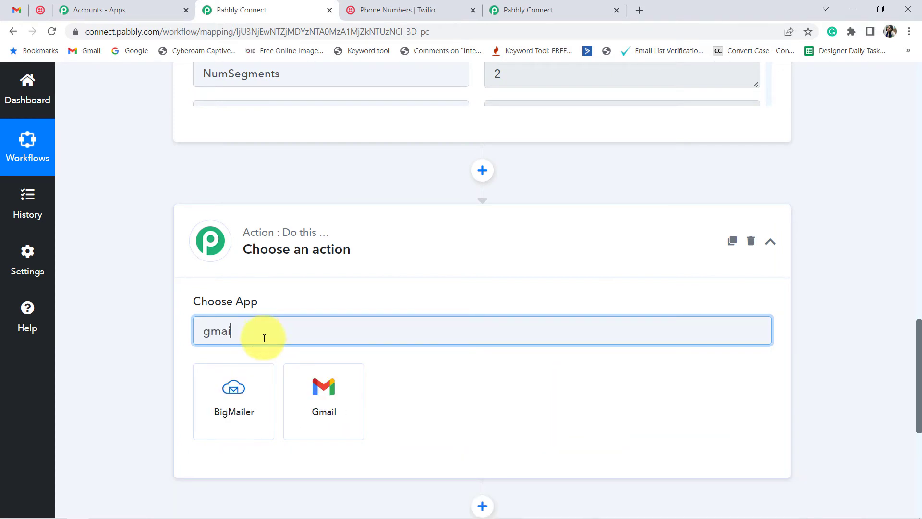
left_click(309, 389)
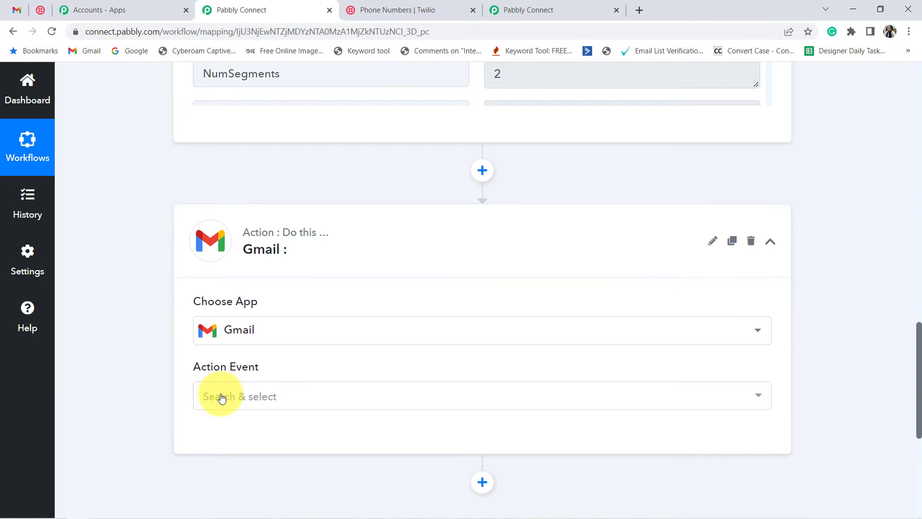
left_click(221, 397)
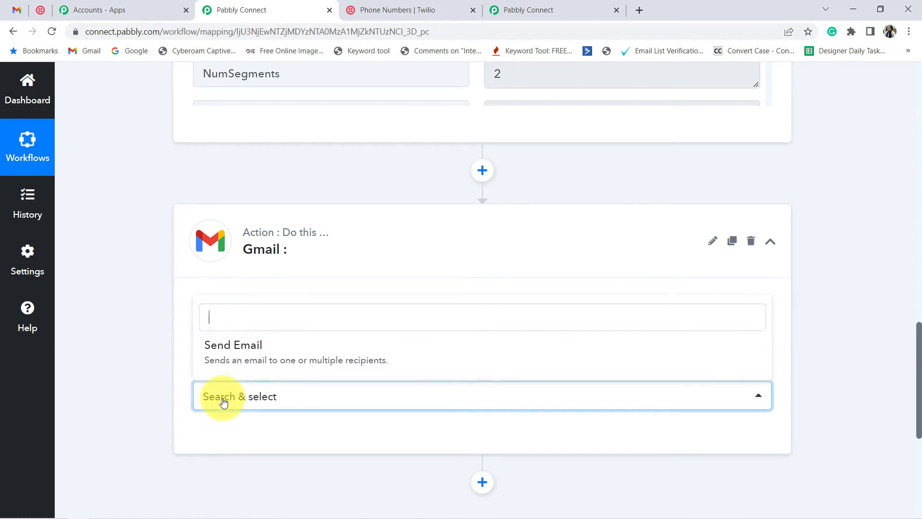
left_click(230, 366)
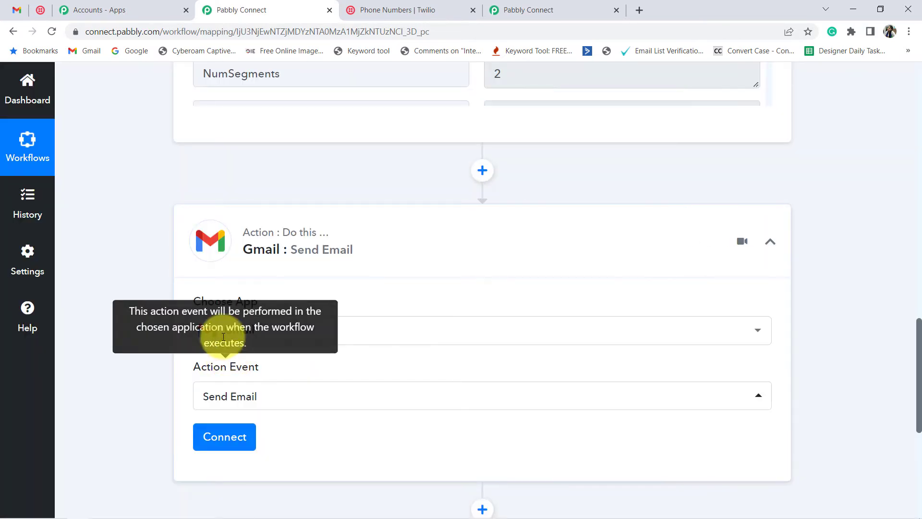
- Connect the Gmail action through a new connection, signing in with the second listed Google account
scroll(215, 298, "down", 4)
left_click(211, 268)
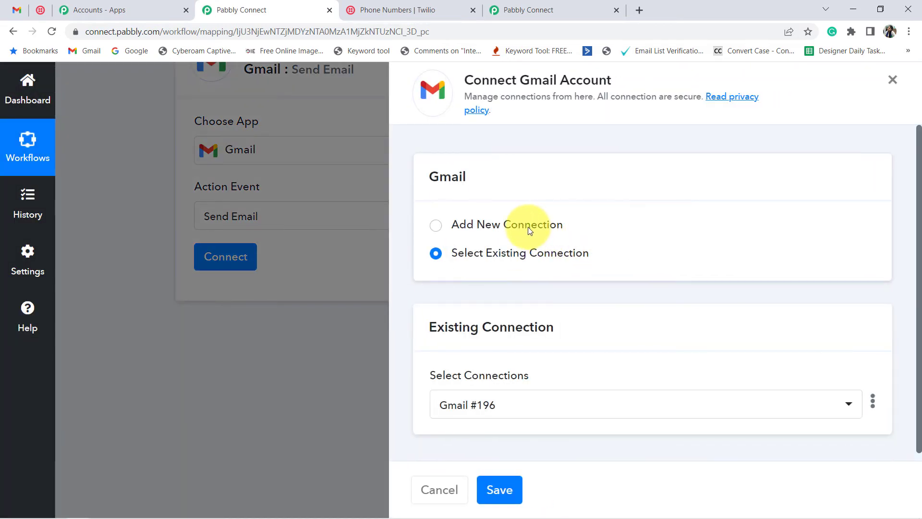
left_click(528, 227)
left_click(479, 366)
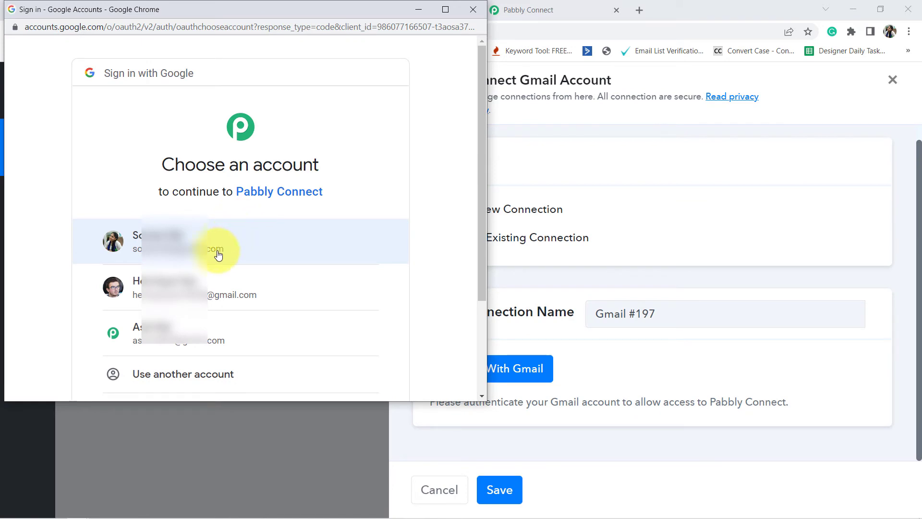
left_click(181, 288)
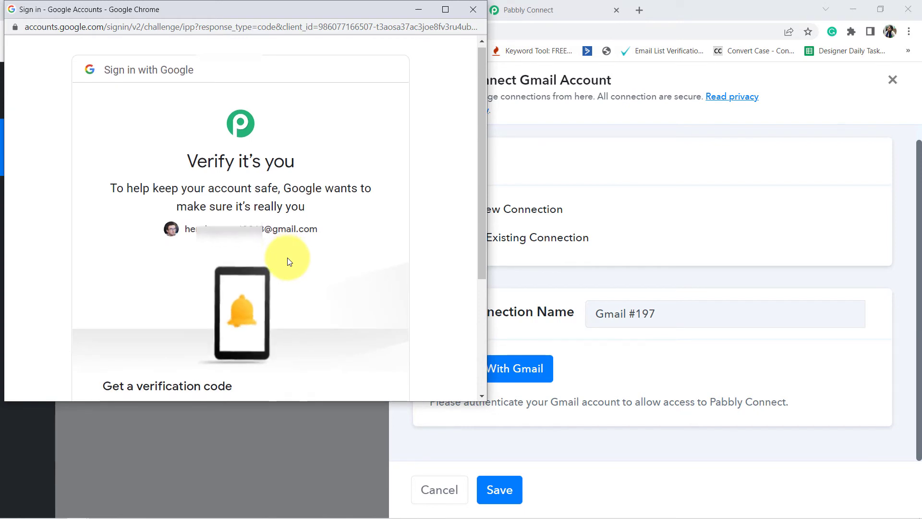
scroll(288, 257, "down", 3)
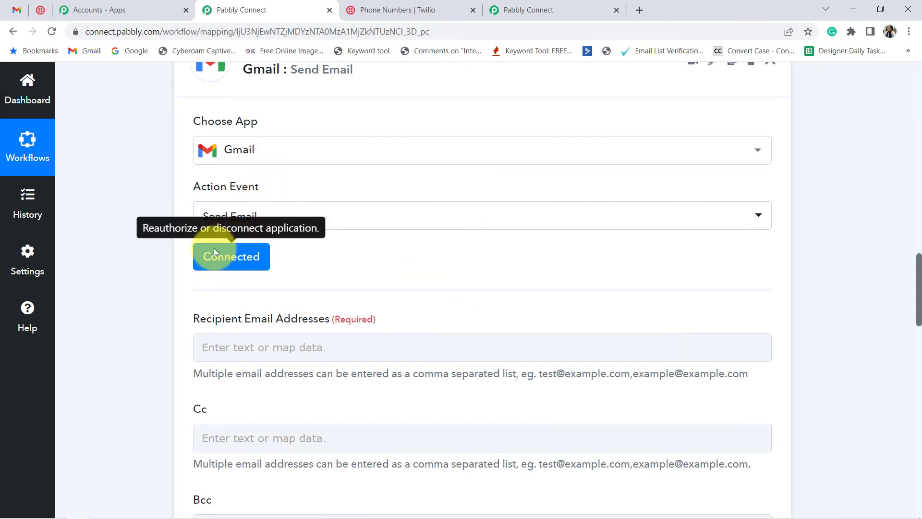
- Enter the admin's email address as the recipient of the Gmail message
scroll(200, 208, "down", 3)
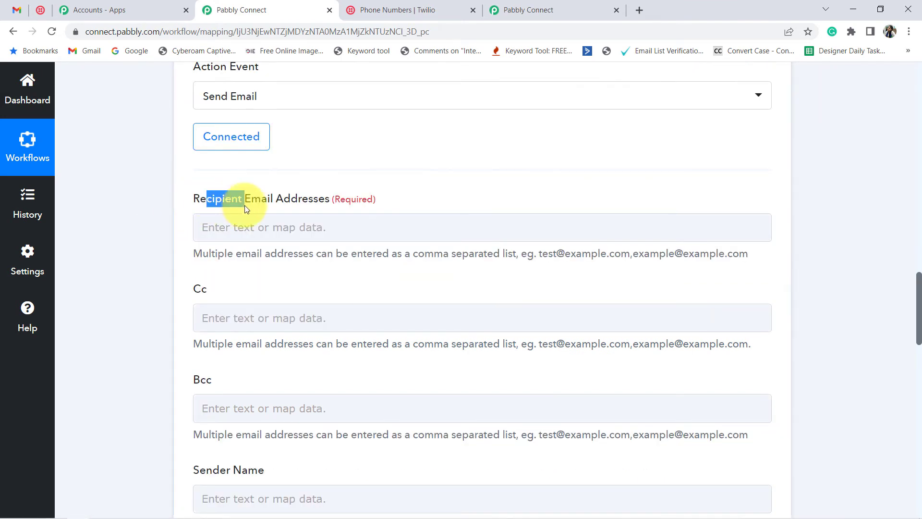
left_click_drag(244, 206, 337, 200)
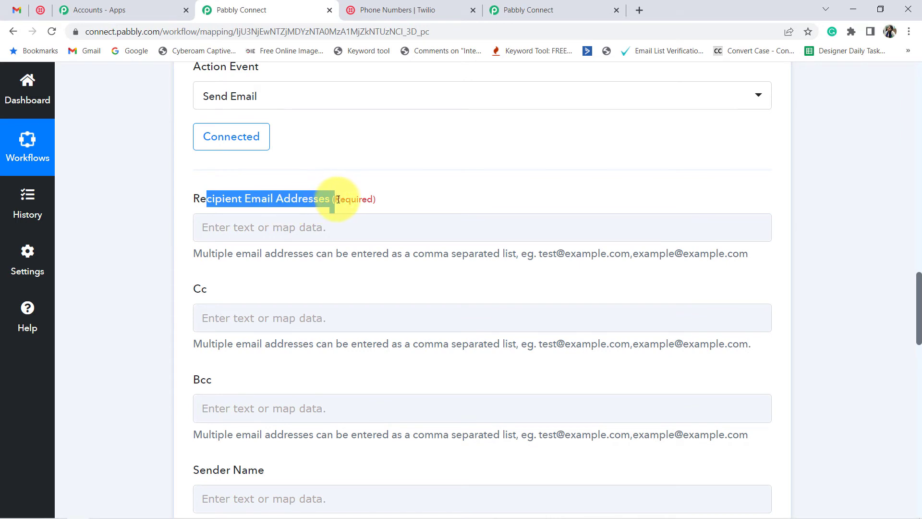
left_click(294, 227)
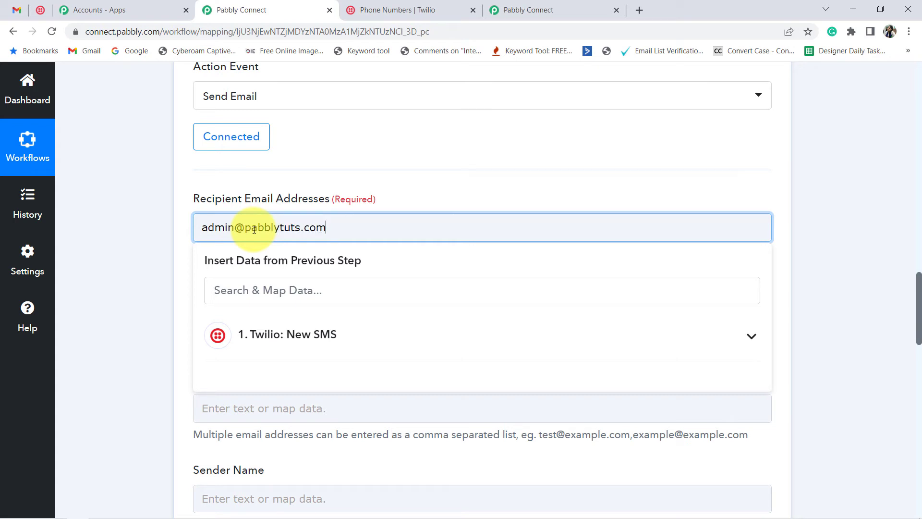
left_click(145, 260)
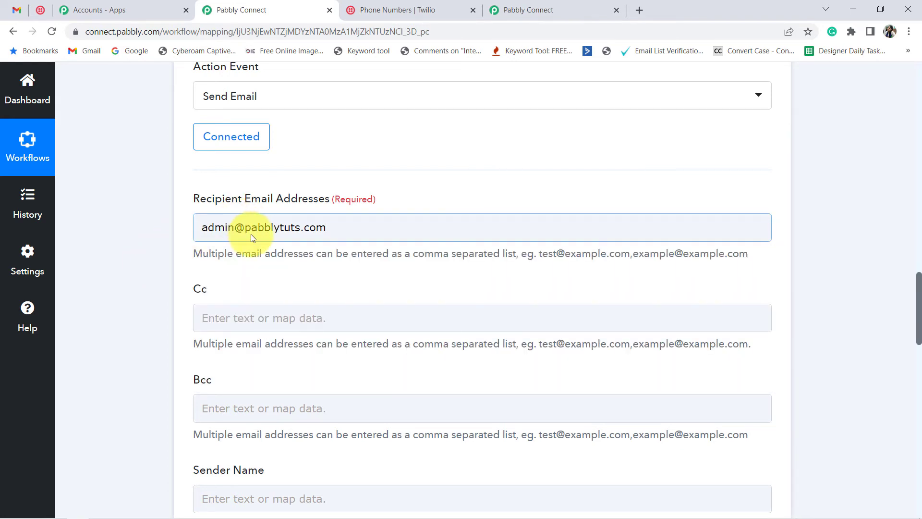
- Pass over Cc, Bcc and Sender Name and set the email subject to "New SMS/Query of Customer is Received on your Phone"
scroll(254, 235, "down", 3)
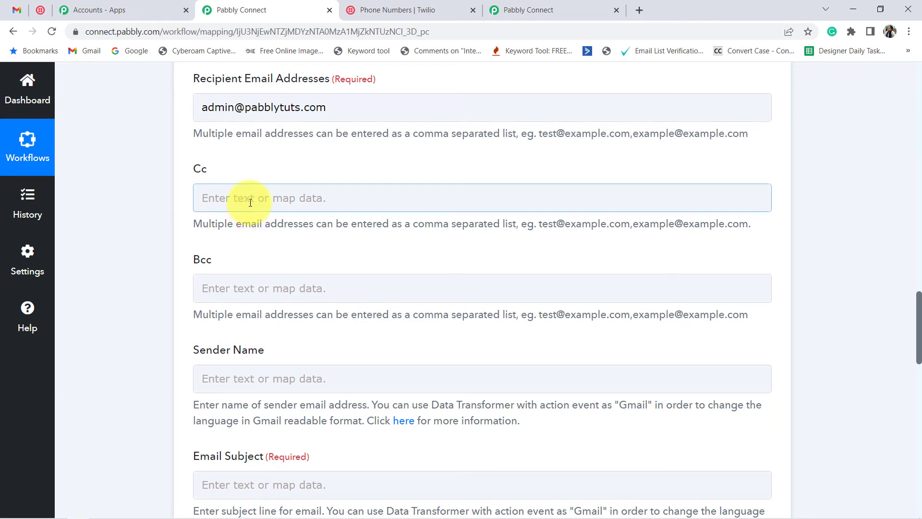
double_click(197, 168)
left_click_drag(204, 259, 257, 235)
scroll(210, 235, "down", 3)
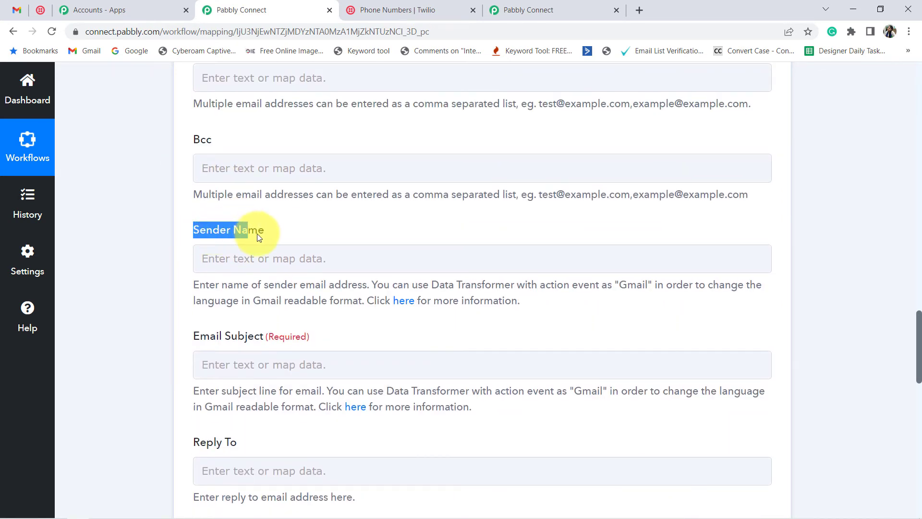
scroll(267, 226, "down", 3)
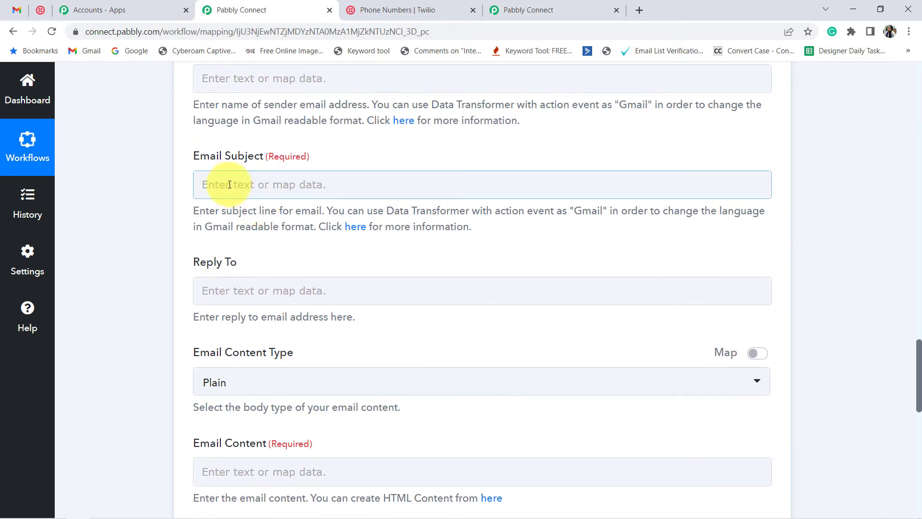
left_click_drag(246, 157, 280, 156)
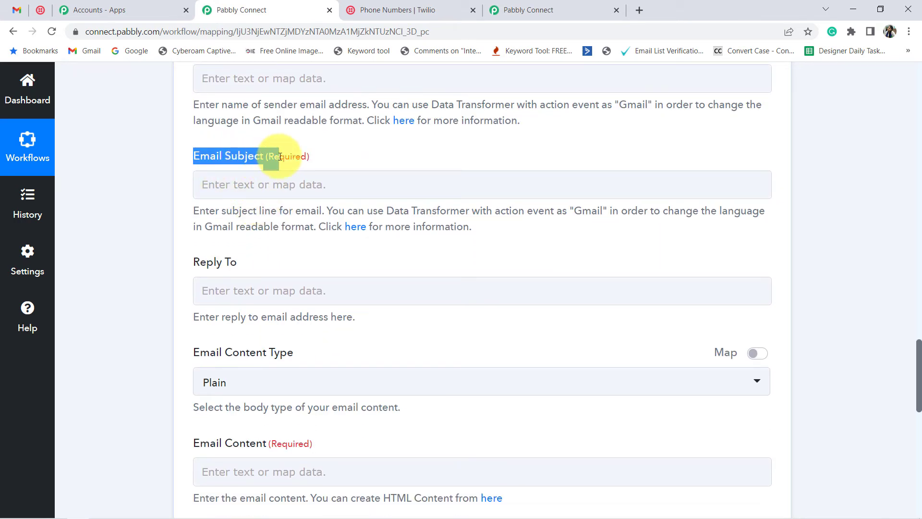
left_click(280, 157)
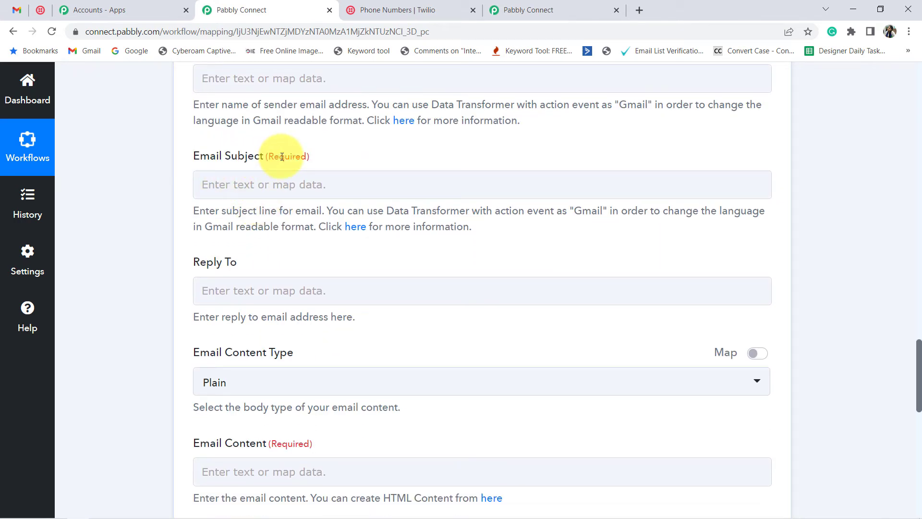
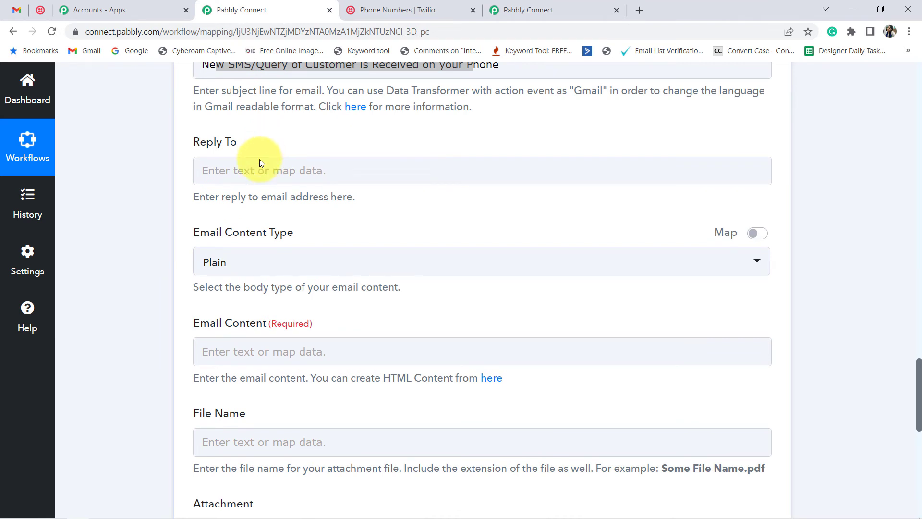
- Map the Body value from the Twilio New SMS step into the required Email Content field
scroll(255, 182, "down", 3)
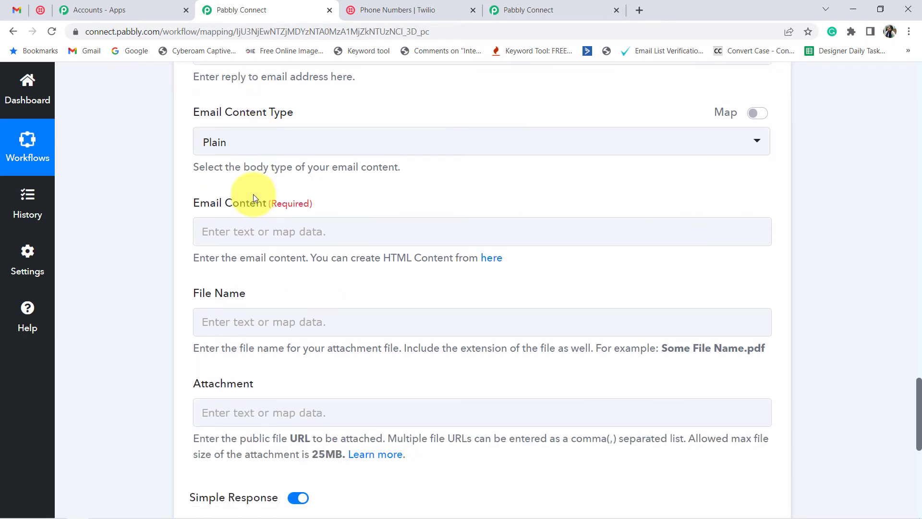
scroll(251, 188, "down", 1)
scroll(230, 137, "up", 3)
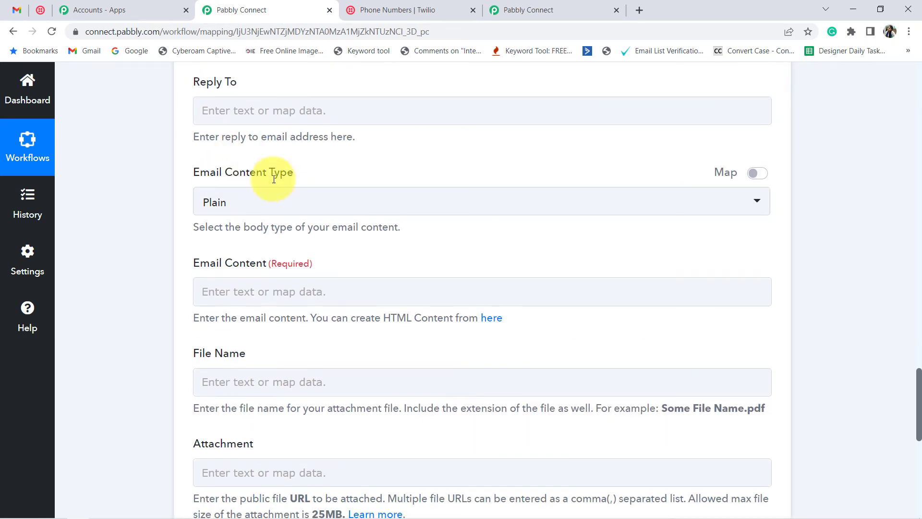
scroll(270, 187, "down", 1)
left_click_drag(226, 203, 296, 205)
left_click(447, 191)
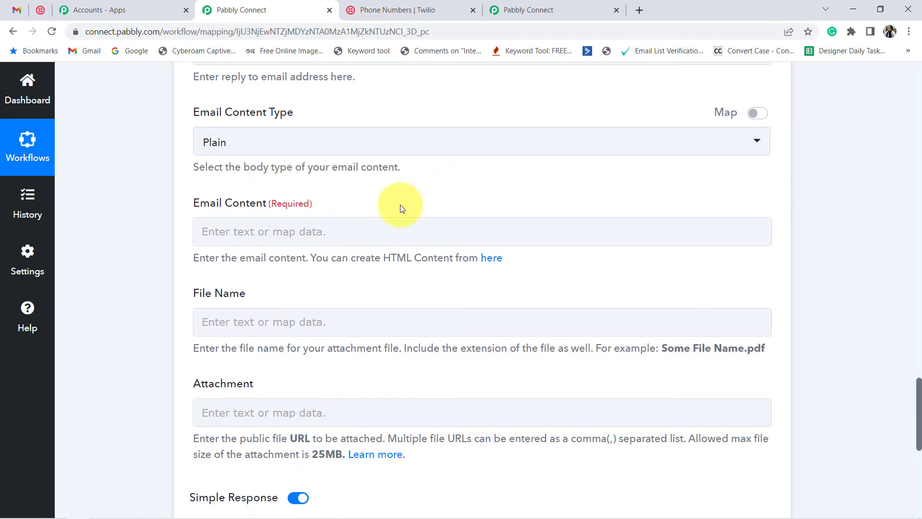
scroll(376, 243, "down", 2)
left_click(223, 115)
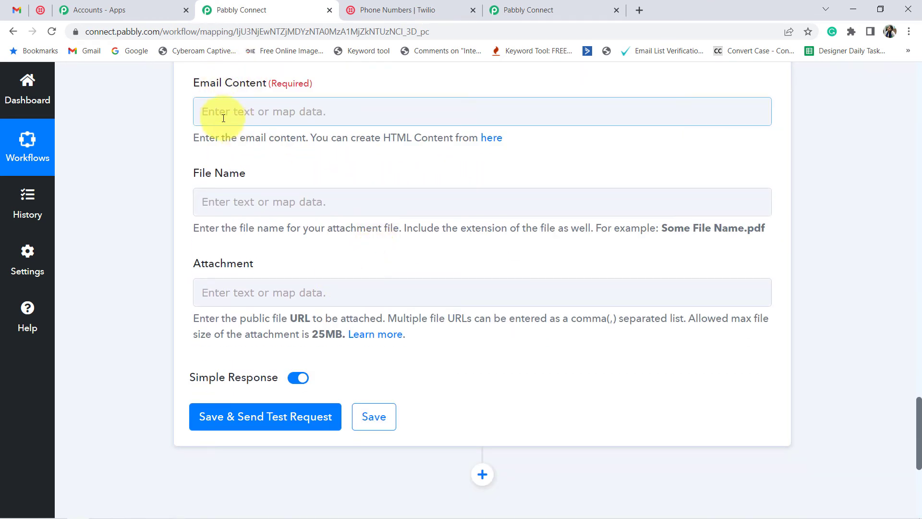
left_click(217, 113)
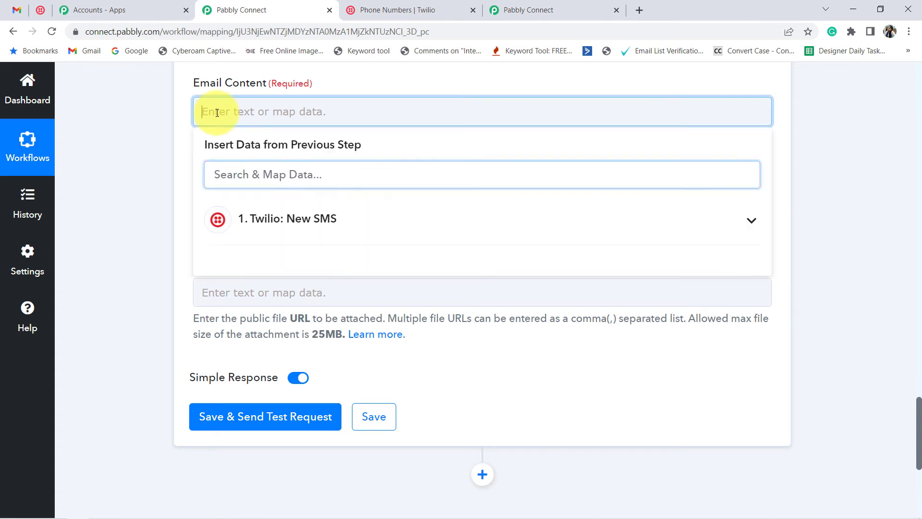
left_click(300, 217)
scroll(298, 286, "down", 2)
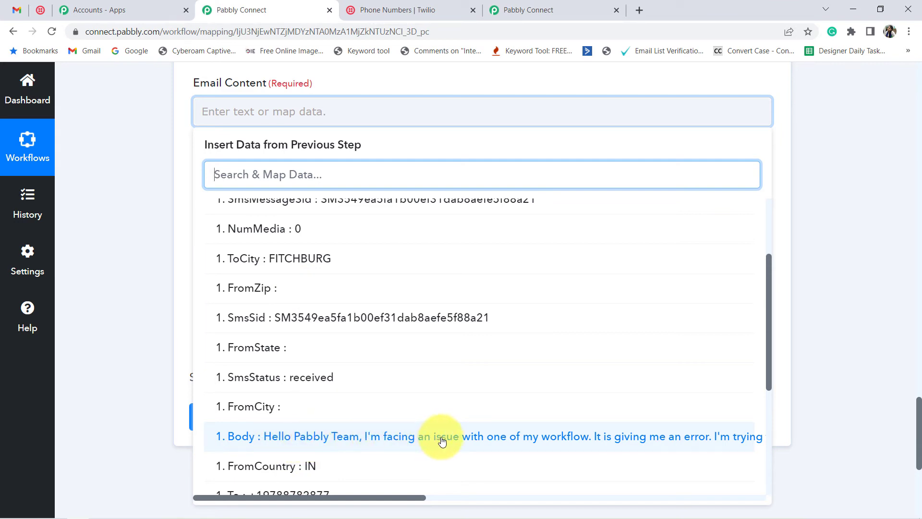
left_click(484, 440)
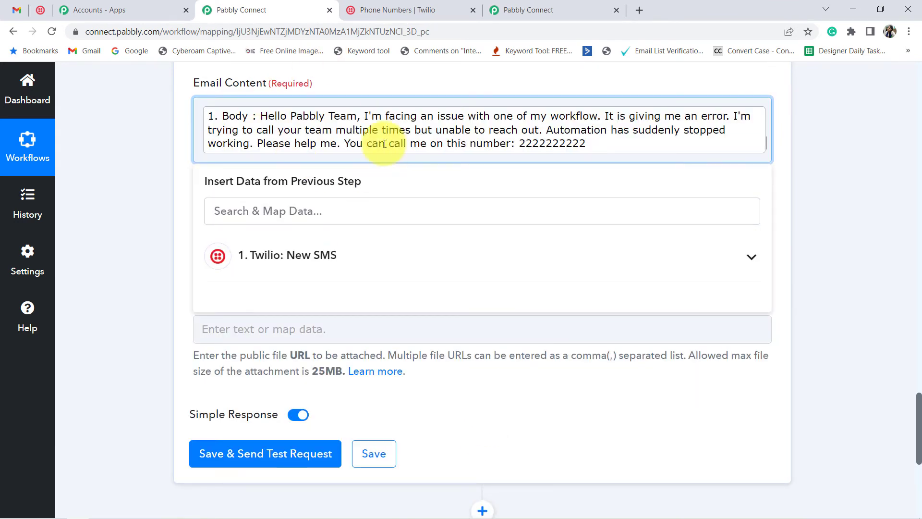
left_click(116, 275)
scroll(613, 76, "up", 15)
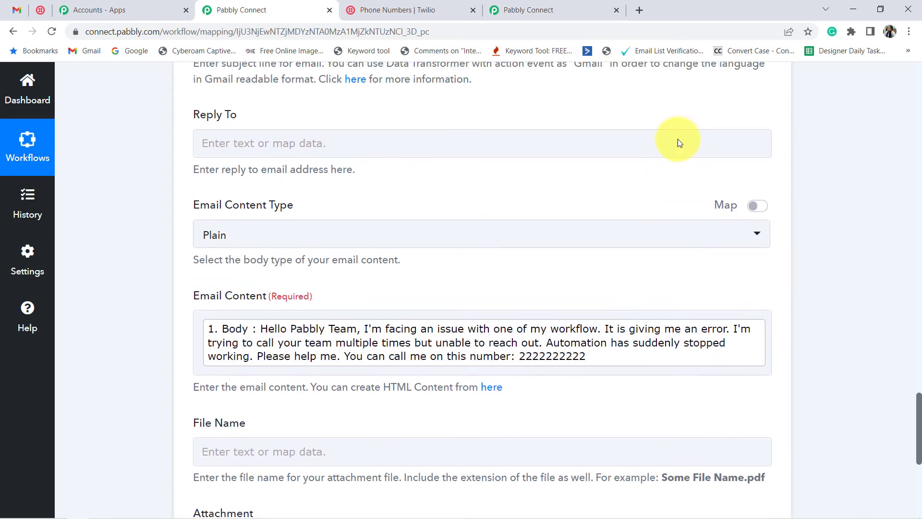
- Compare the Body value in the Twilio response with the mapped Email Content of the Gmail action
scroll(577, 211, "up", 12)
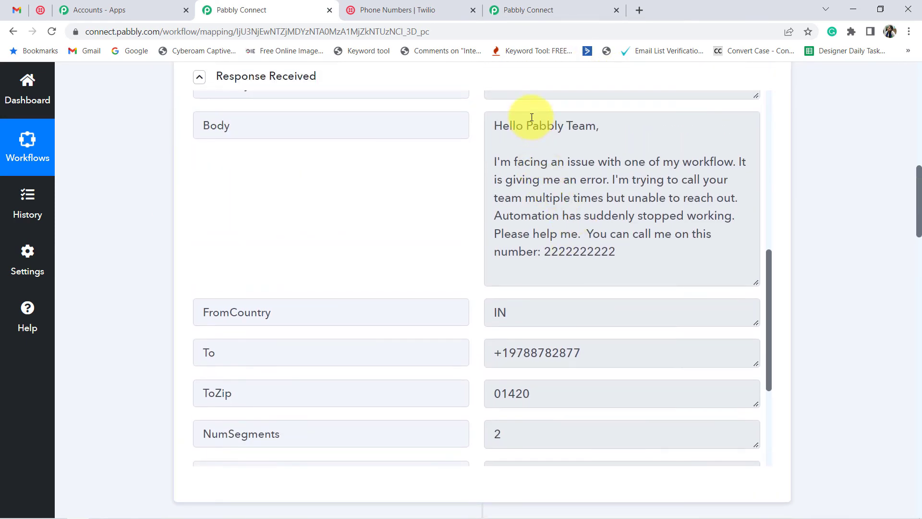
left_click_drag(532, 117, 557, 251)
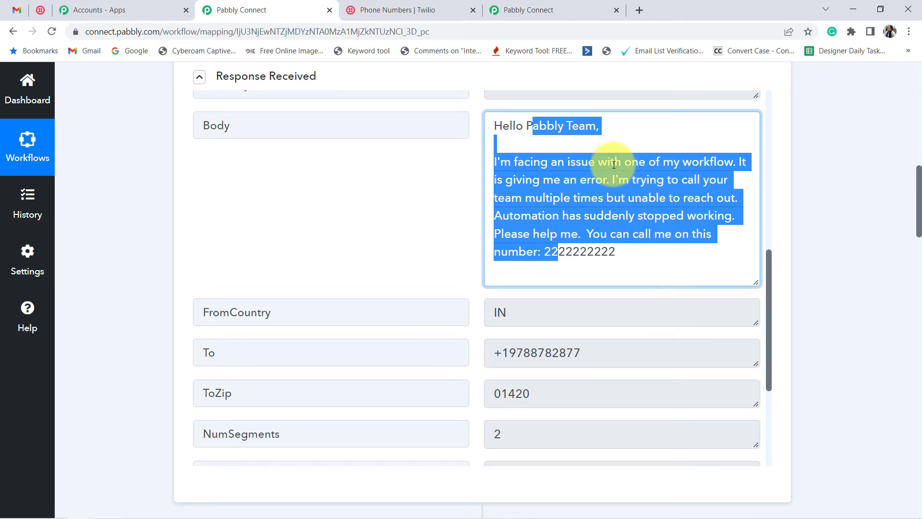
left_click(86, 200)
scroll(93, 200, "down", 14)
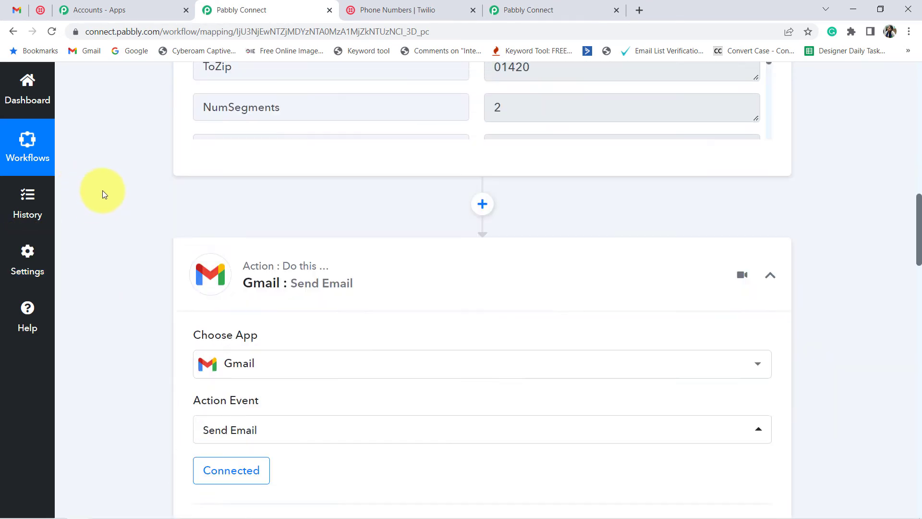
scroll(108, 186, "down", 11)
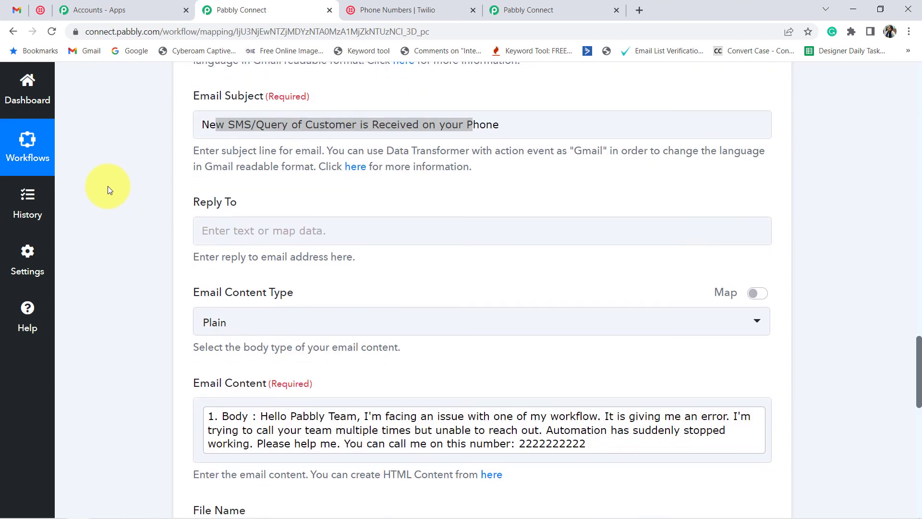
scroll(266, 305, "down", 2)
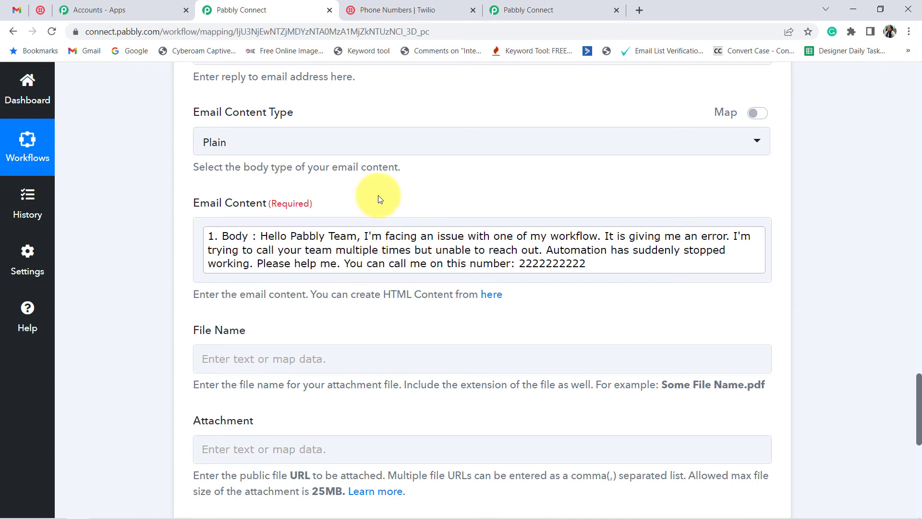
scroll(395, 275, "up", 20)
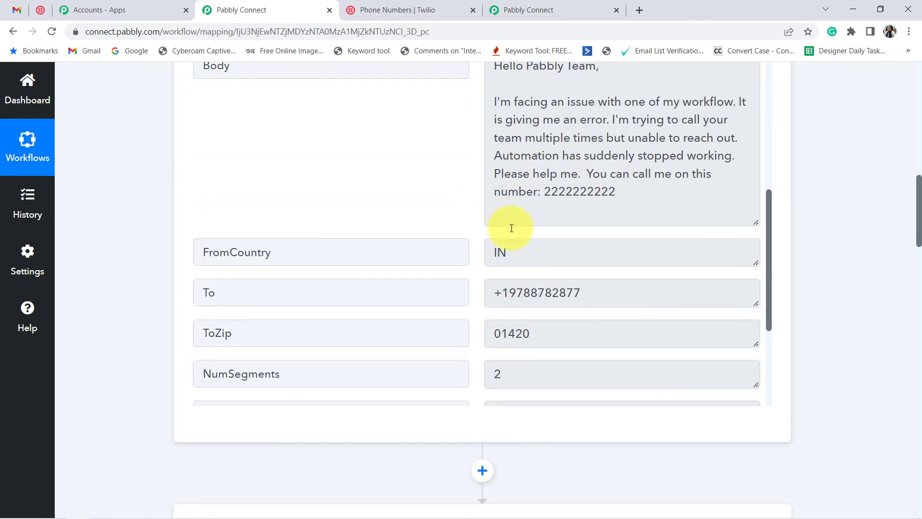
scroll(510, 227, "down", 12)
scroll(200, 382, "down", 13)
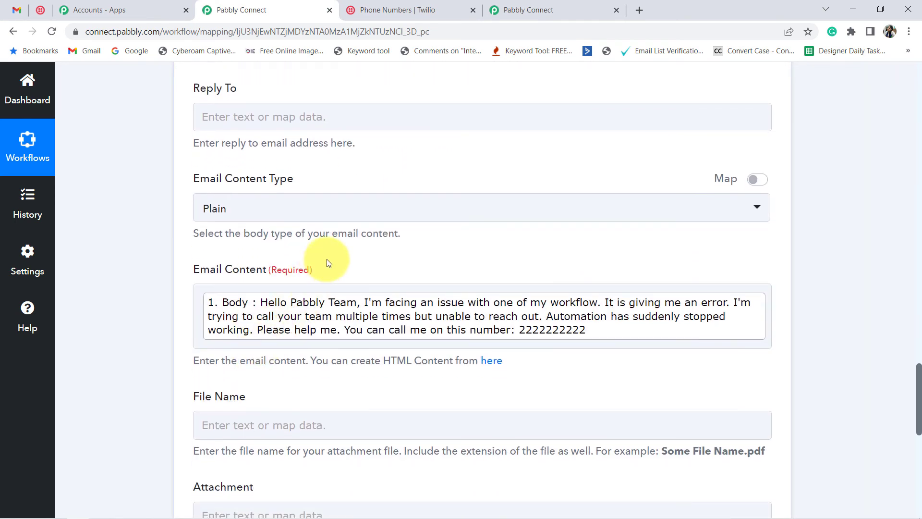
left_click(171, 371)
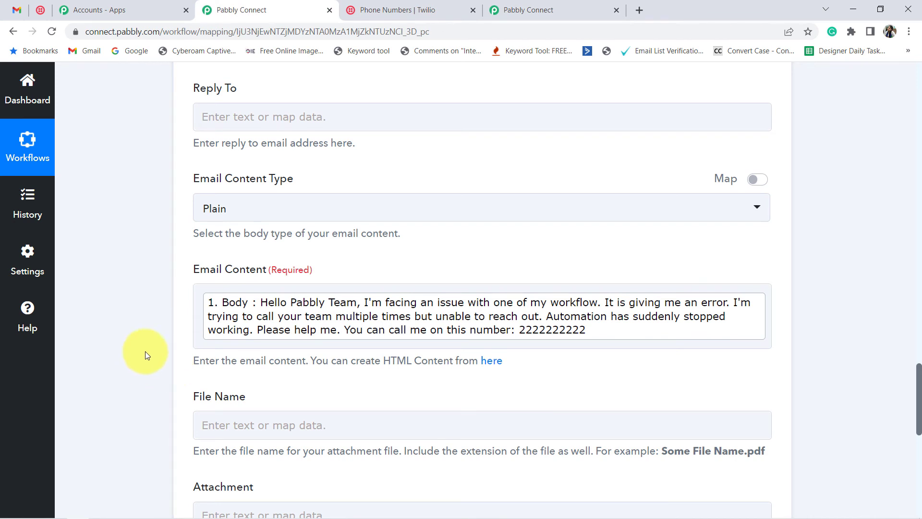
- Insert five blank lines above the mapped Body value in the Email Content field
left_click(208, 311)
left_click(200, 300)
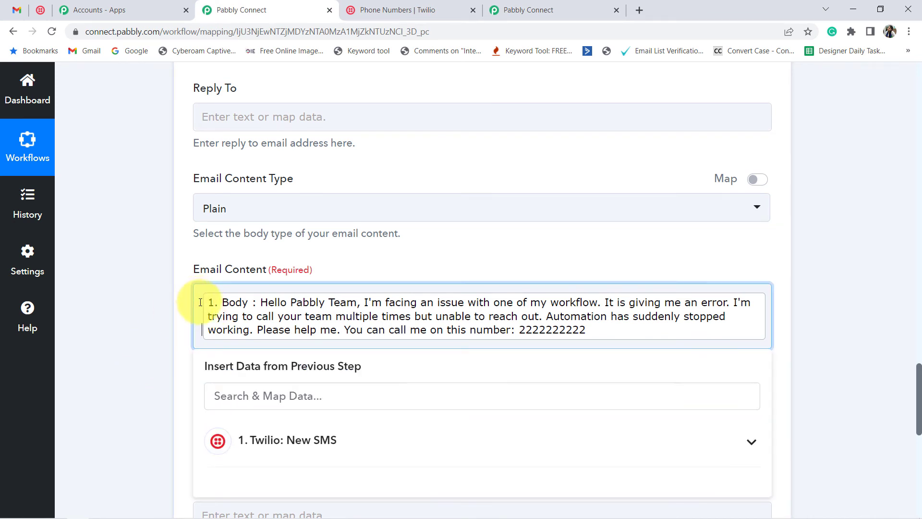
key("Return")
key("Return")
key("Return")
key("Return")
key("Return")
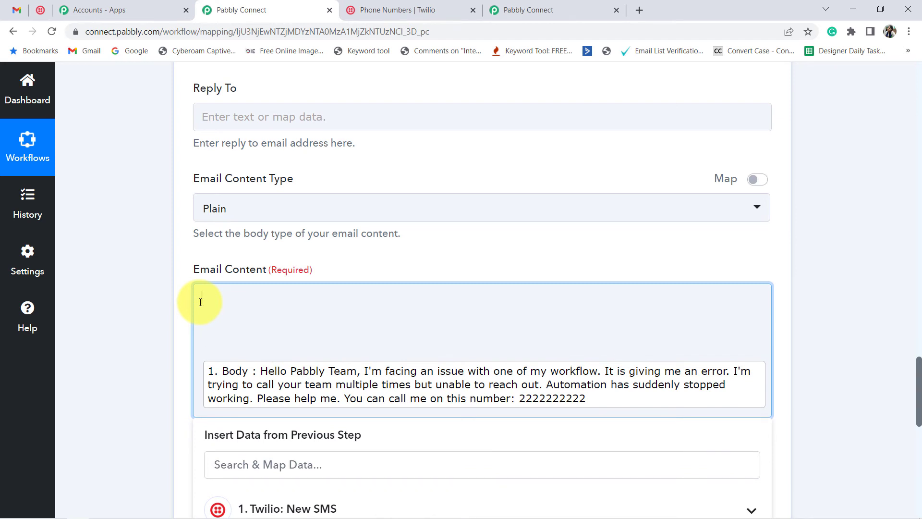
- Switch to the Notepad draft and change the name in the message's greeting to "ABC"
left_click(124, 509)
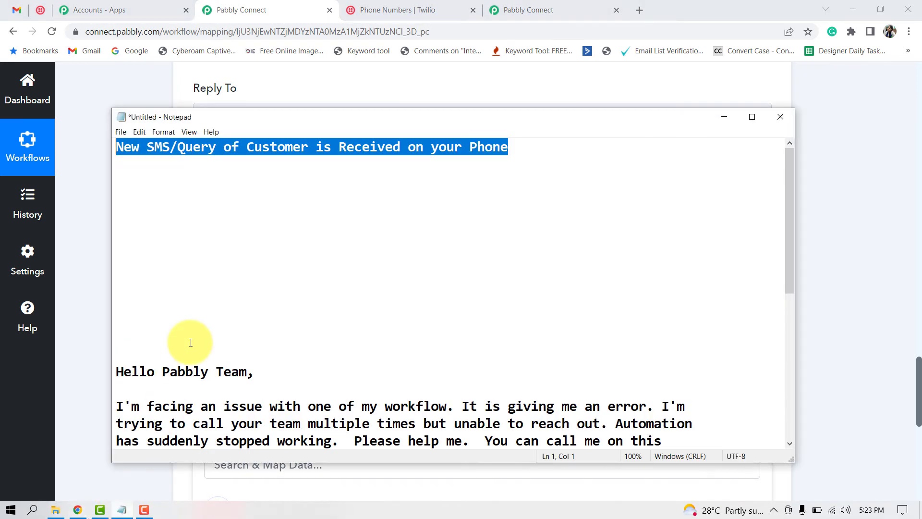
scroll(228, 315, "down", 4)
scroll(228, 316, "down", 2)
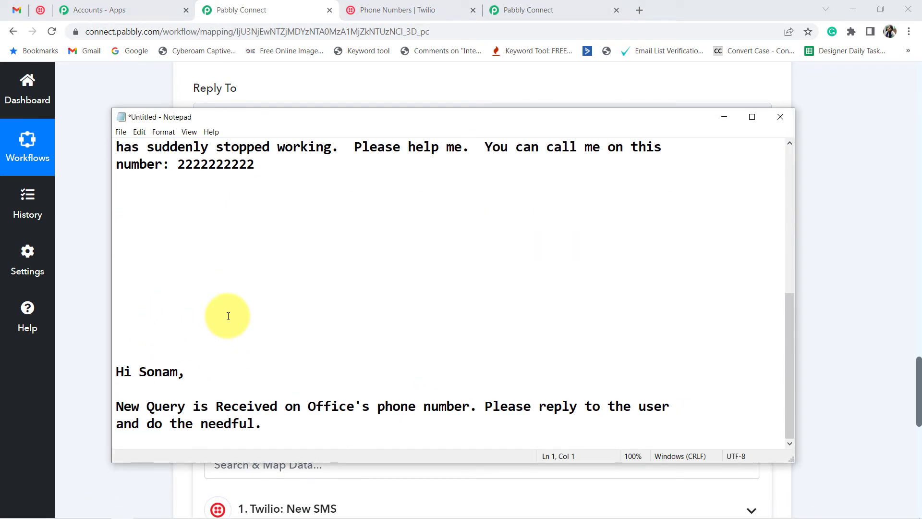
double_click(151, 373)
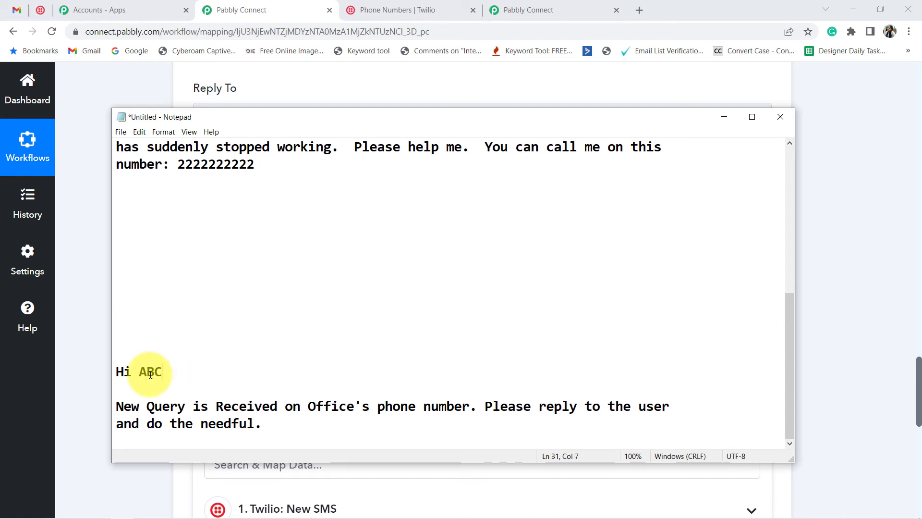
type("ABC,")
double_click(150, 373)
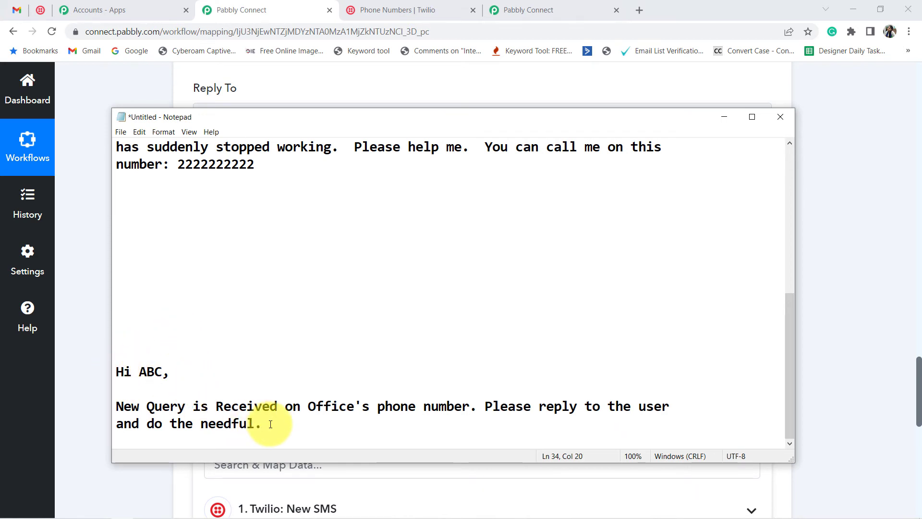
- Add blank lines below the Notepad message and copy it from "Hi ABC," through "do the needful."
key("Return")
key("Return")
key("Return")
left_click_drag(493, 354, 162, 371)
left_click(224, 371)
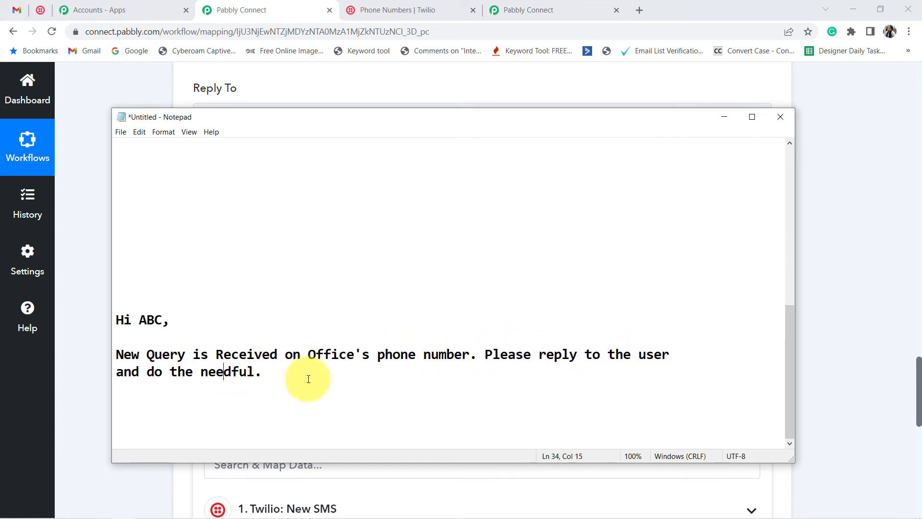
left_click_drag(308, 378, 110, 318)
key("ctrl+c")
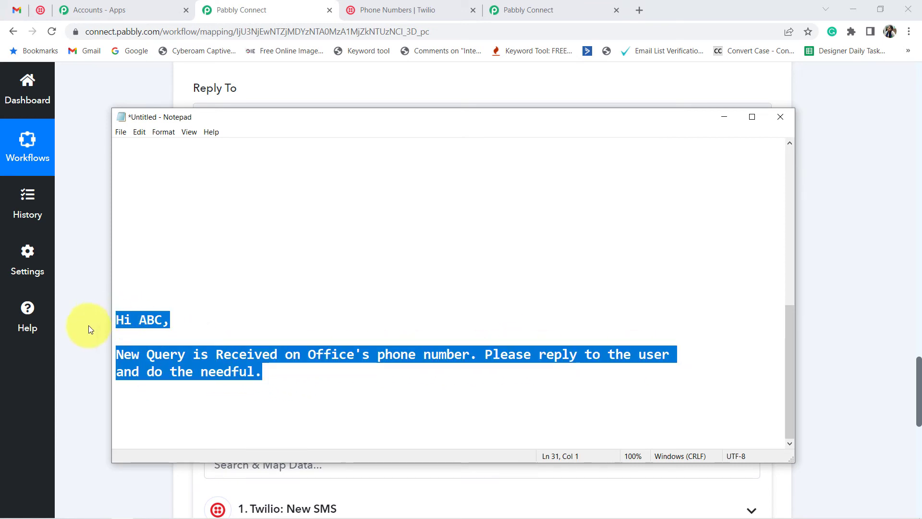
- Paste the message above the mapped Body in Email Content, put the greeting on its own line, and add a "Sender Number:" label
left_click(100, 317)
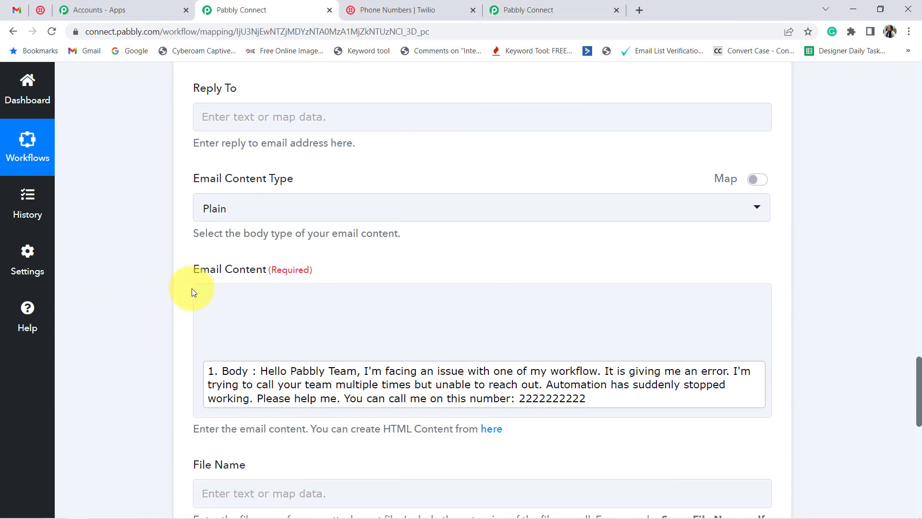
left_click(207, 294)
key("ctrl+v")
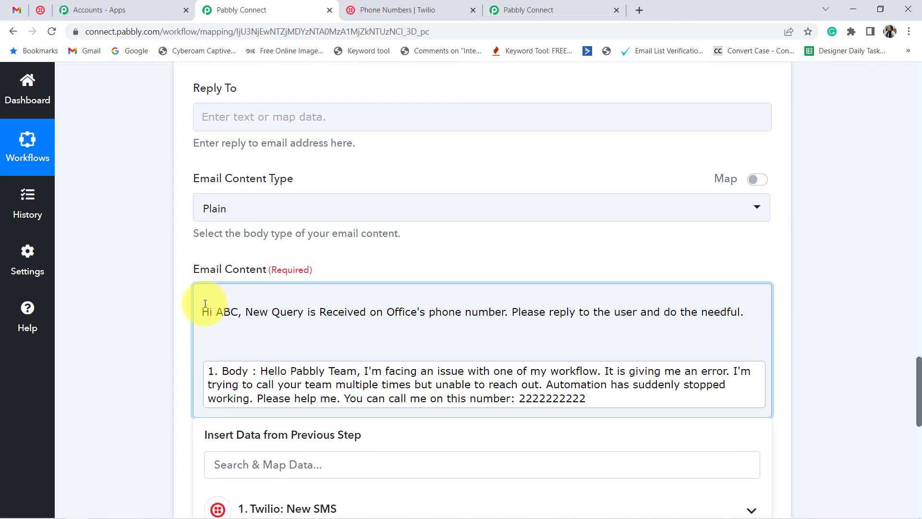
key("BackSpace")
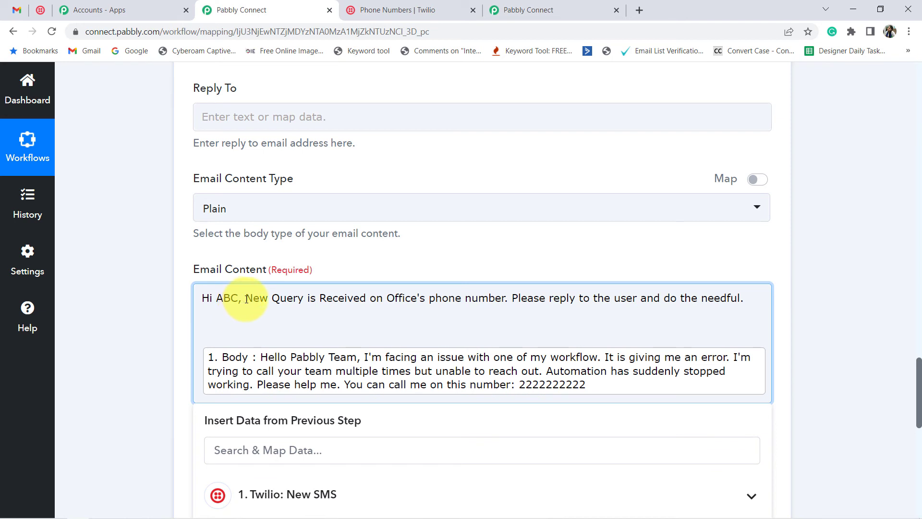
key("Return")
key("Return")
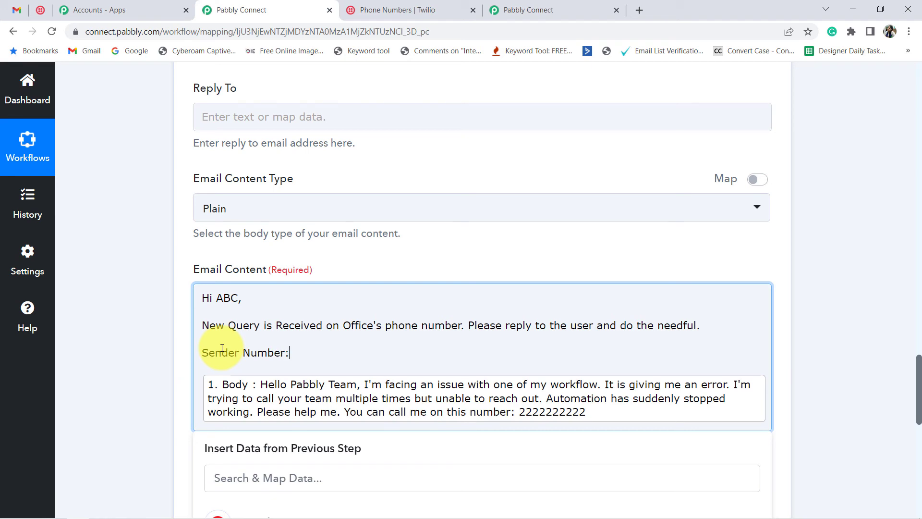
- Search the Twilio New SMS data for "from" and map the From value after the "Sender Number:" label
scroll(337, 304, "down", 8)
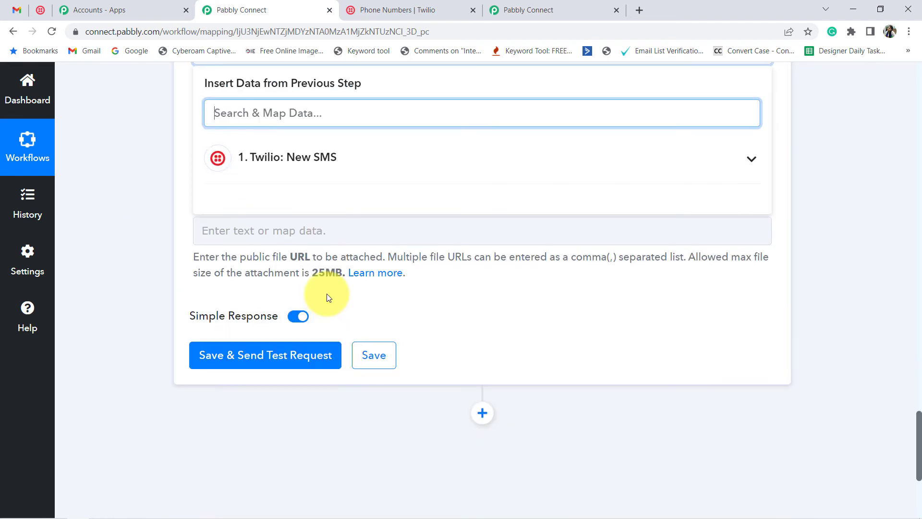
scroll(331, 207, "up", 4)
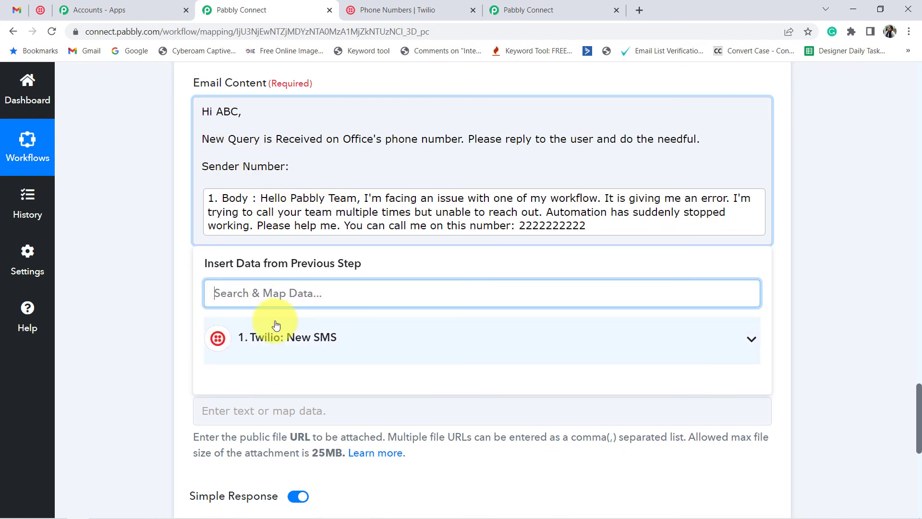
left_click(266, 337)
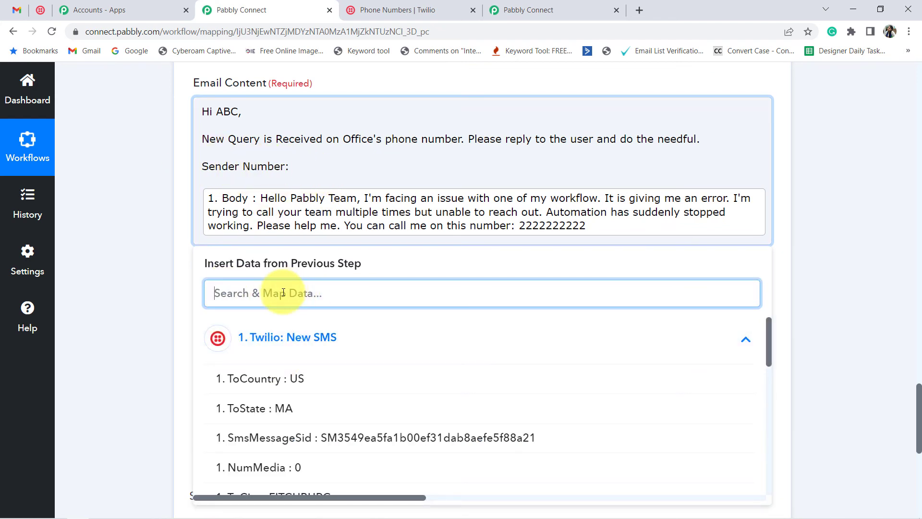
type("f")
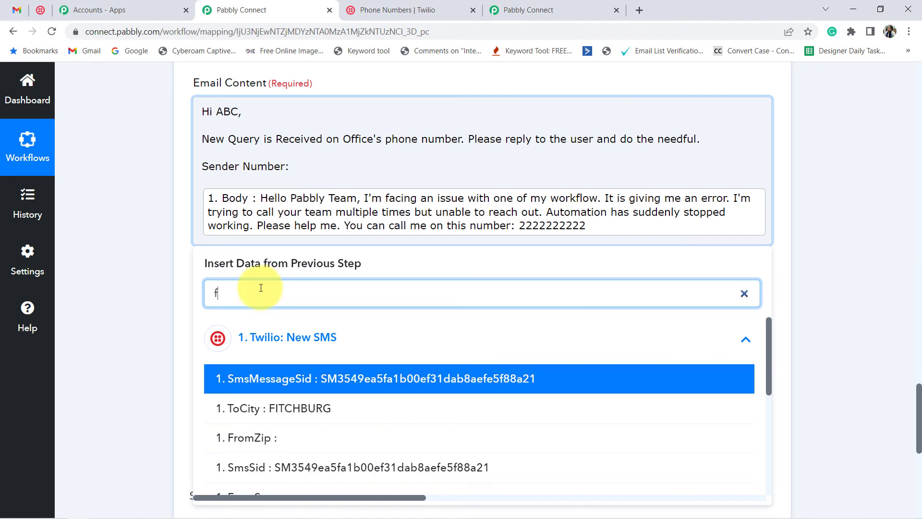
type("rom")
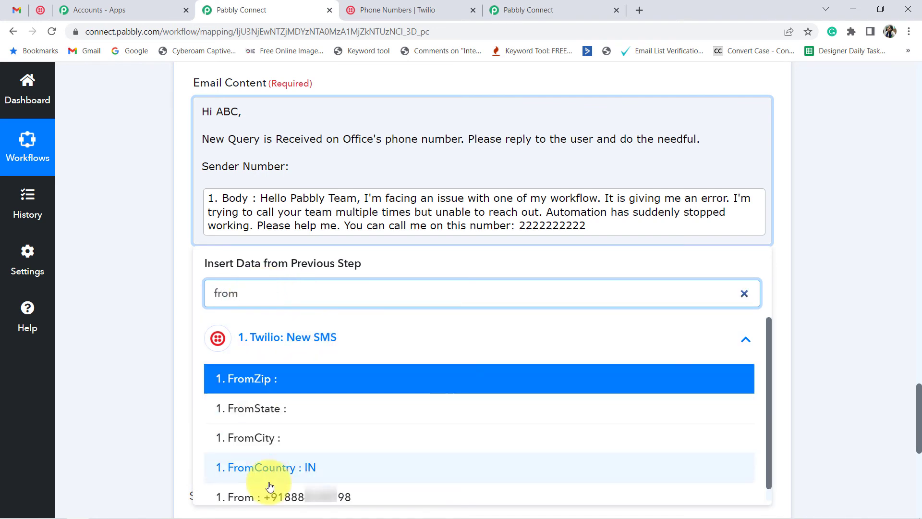
left_click(283, 498)
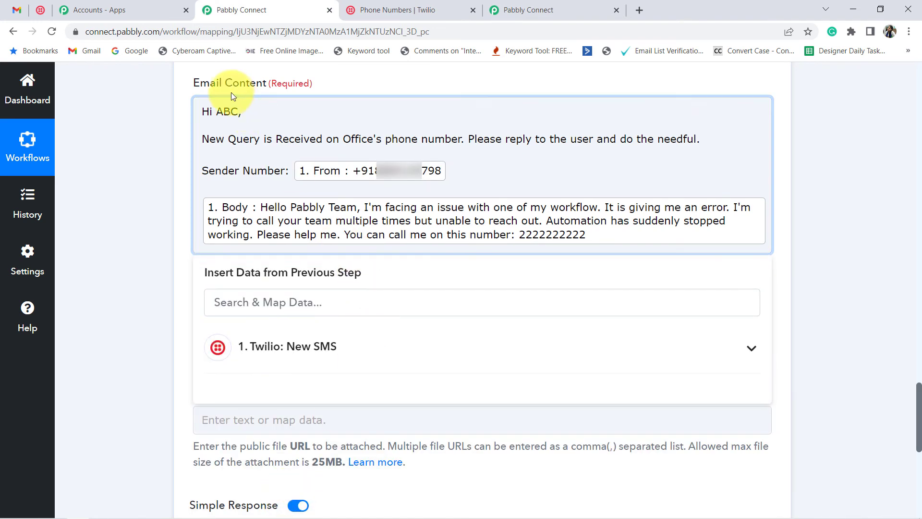
- Add a "Customer's Query:" line between the sender number and the mapped Body, with a blank line above and below it
left_click(228, 149)
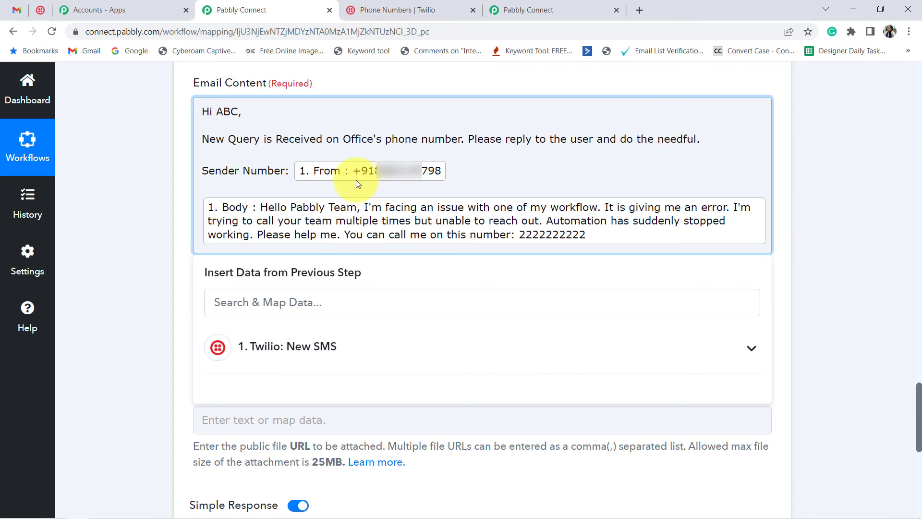
left_click_drag(280, 168, 223, 178)
left_click(465, 172)
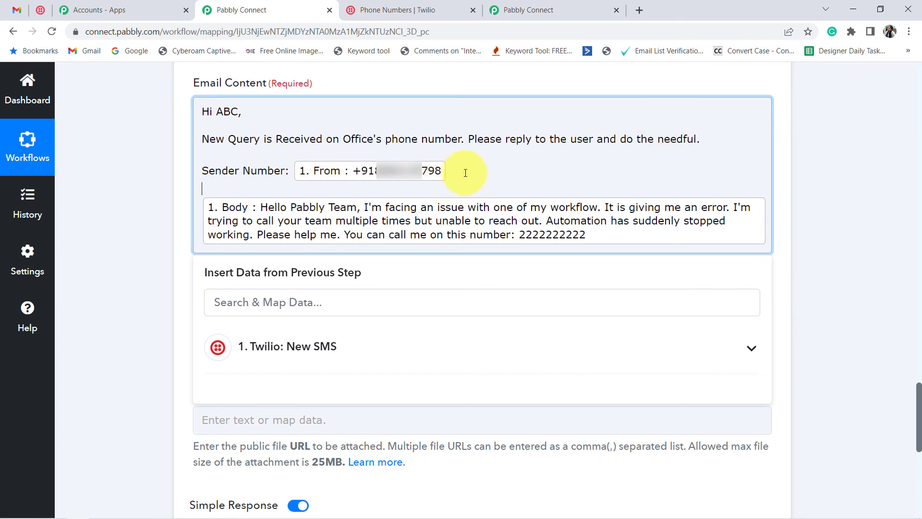
key("Return")
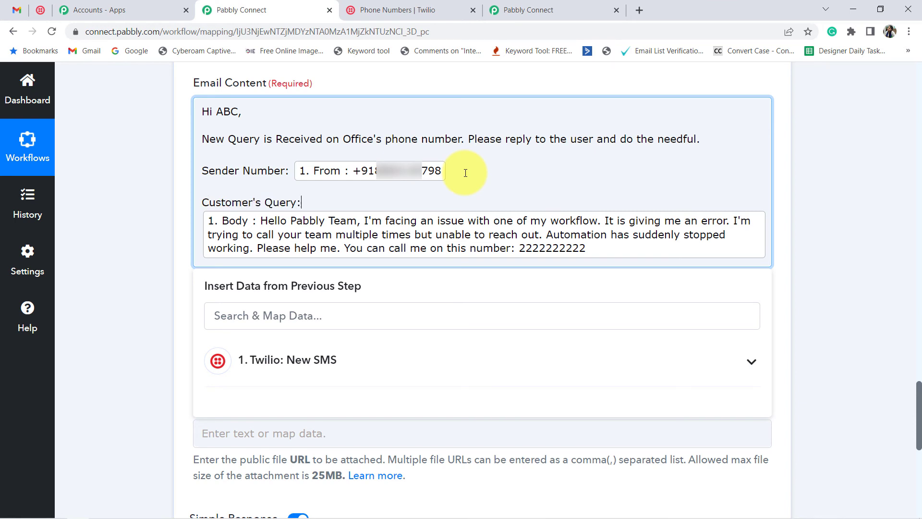
key("Return")
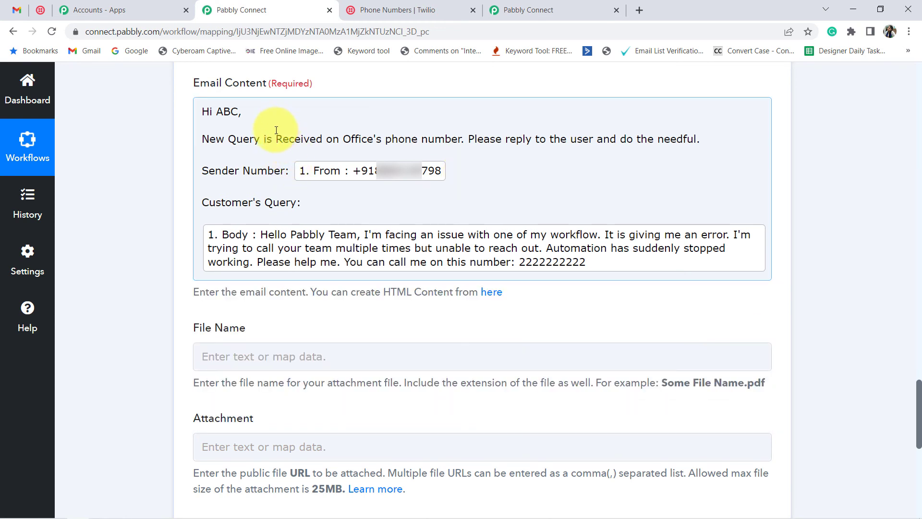
- Save the Gmail action, send a test request, and review the response received
scroll(252, 186, "down", 5)
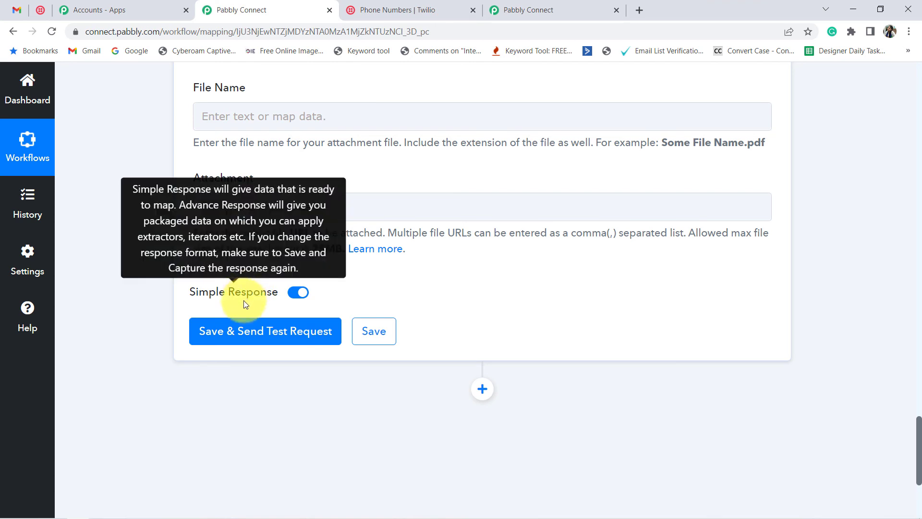
left_click(228, 343)
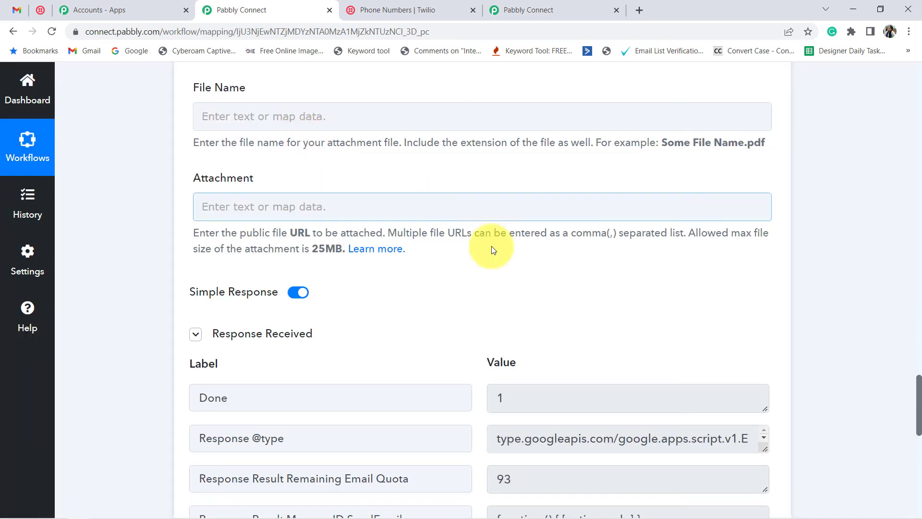
scroll(887, 389, "down", 1)
scroll(736, 352, "down", 4)
scroll(594, 317, "up", 6)
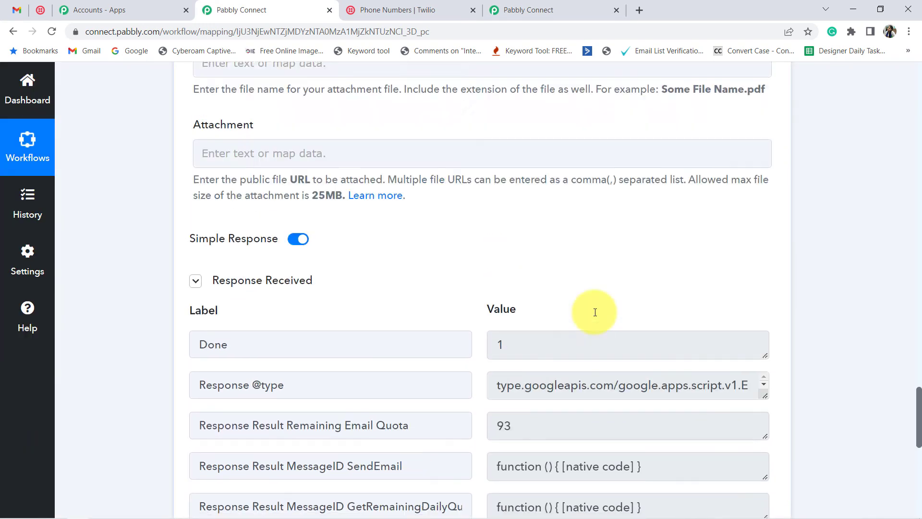
scroll(258, 206, "down", 5)
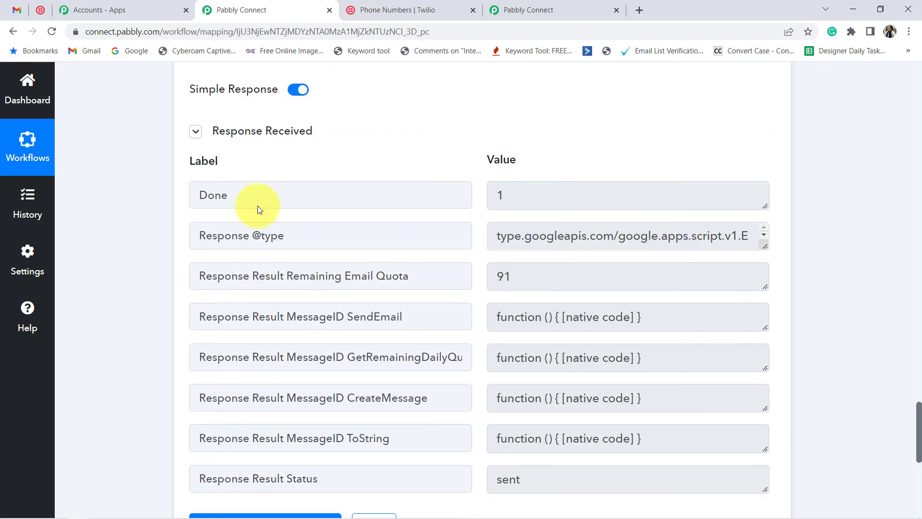
- Switch to Gmail, refresh the inbox, open the new SMS/query email, and check its greeting, sender number and customer's query
left_click(12, 4)
left_click(308, 130)
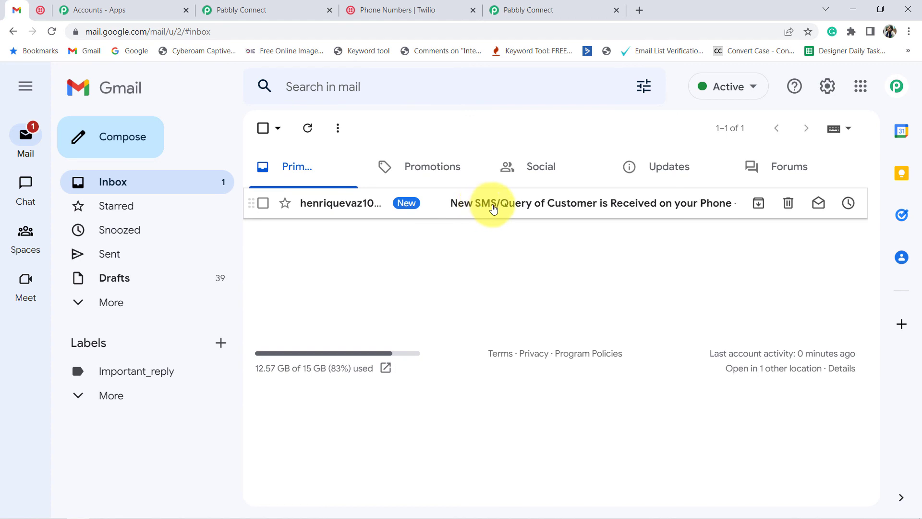
left_click(621, 215)
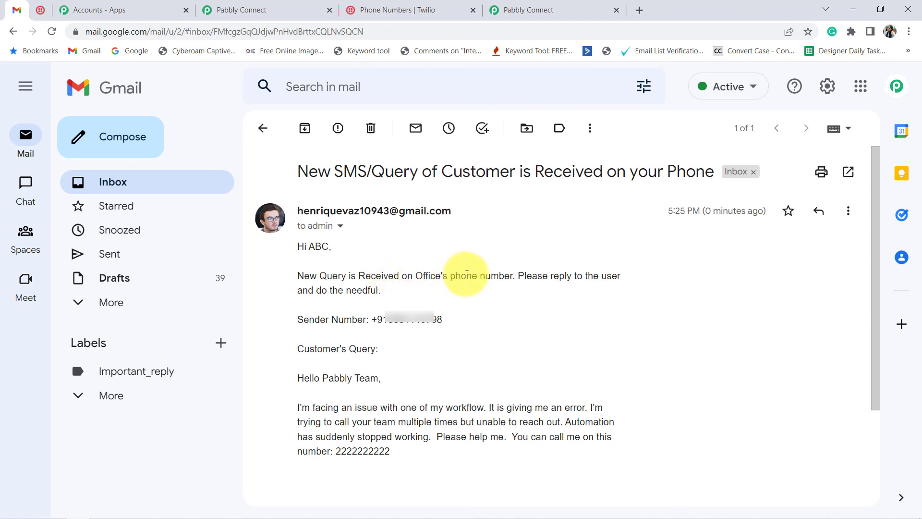
left_click_drag(312, 291, 397, 298)
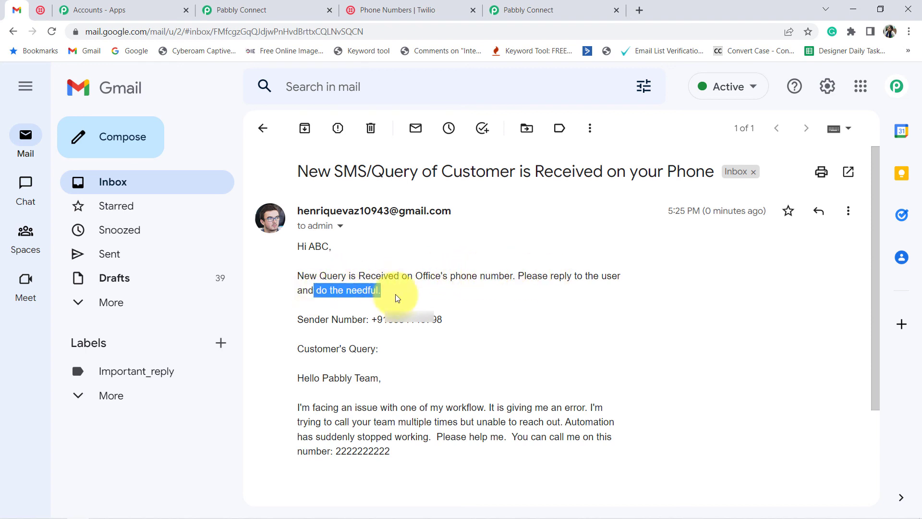
left_click_drag(338, 319, 383, 354)
left_click_drag(313, 381, 380, 451)
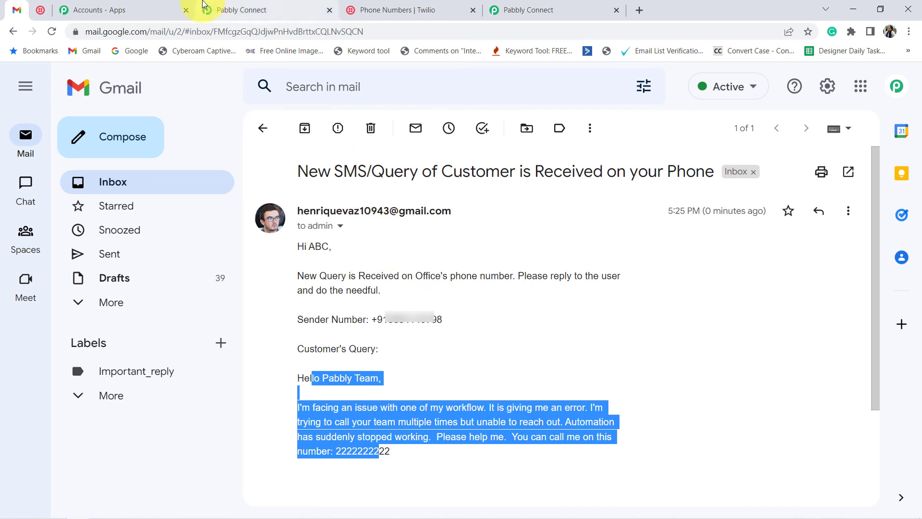
- Return to the Pabbly Connect workflow and collapse the Twilio New SMS trigger and the Gmail Send Email action
left_click(356, 10)
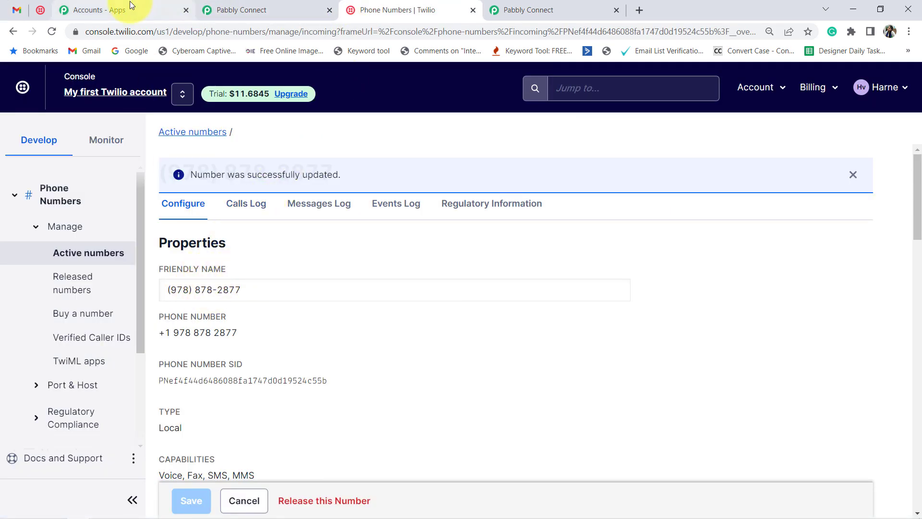
left_click(237, 9)
scroll(249, 268, "up", 5)
scroll(227, 275, "up", 15)
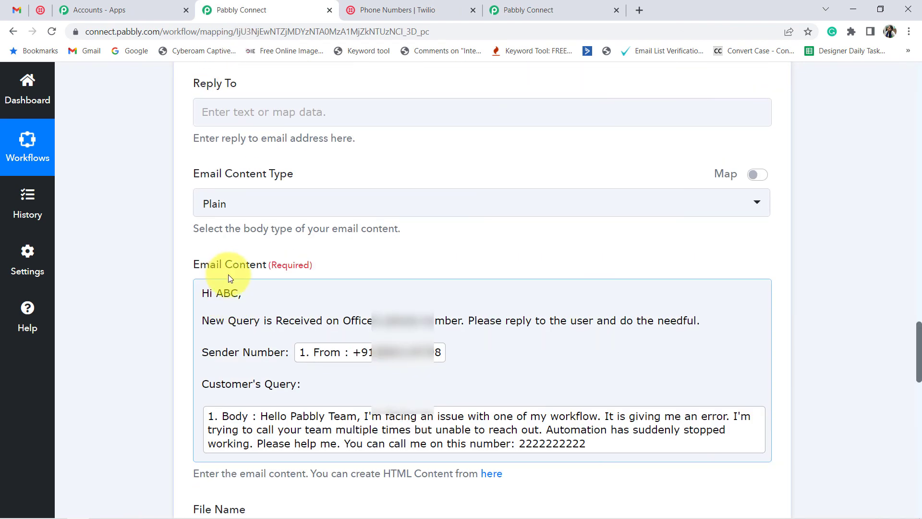
scroll(165, 243, "up", 15)
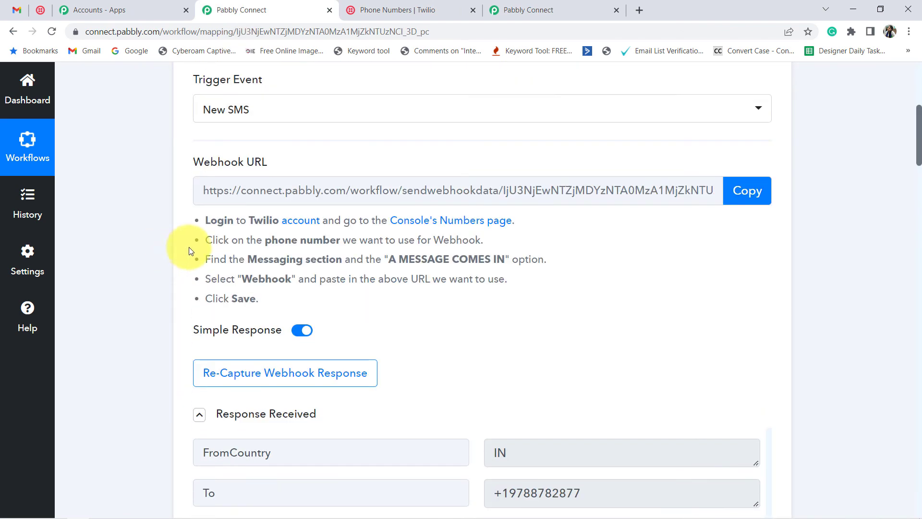
left_click(263, 279)
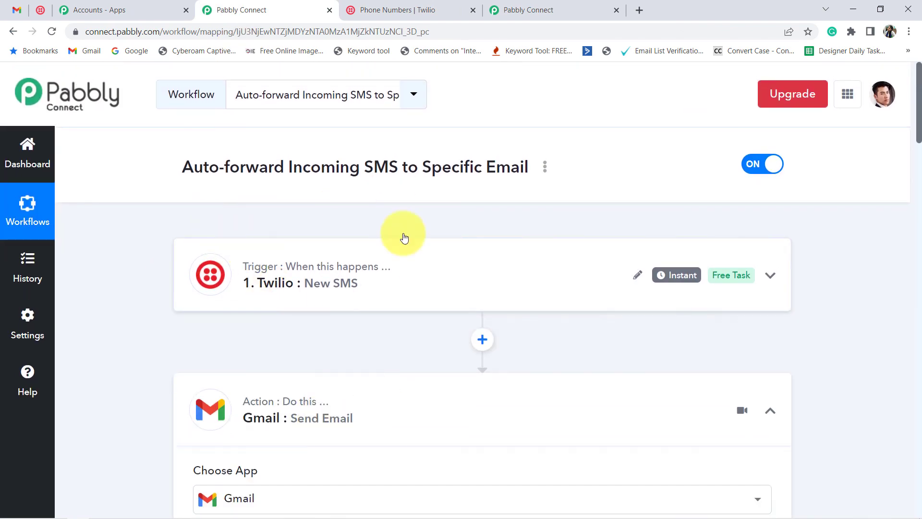
scroll(330, 300, "down", 4)
left_click(255, 240)
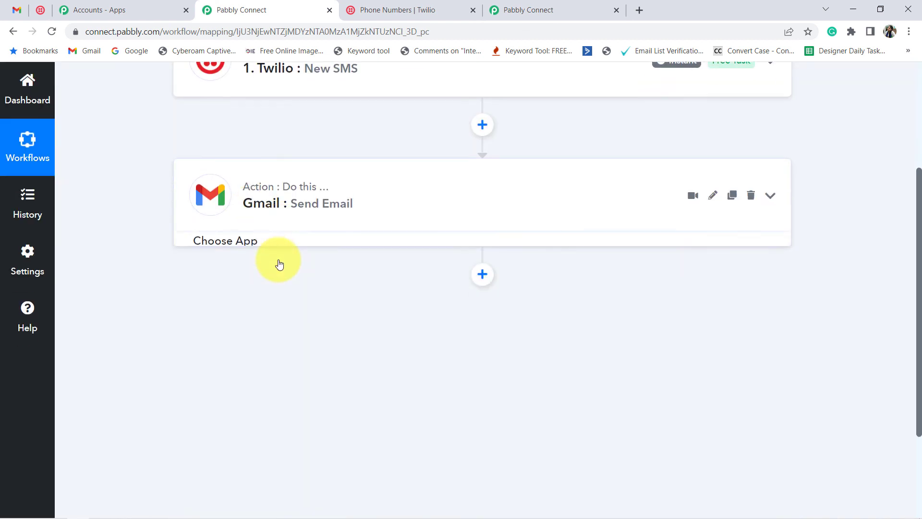
scroll(298, 277, "up", 5)
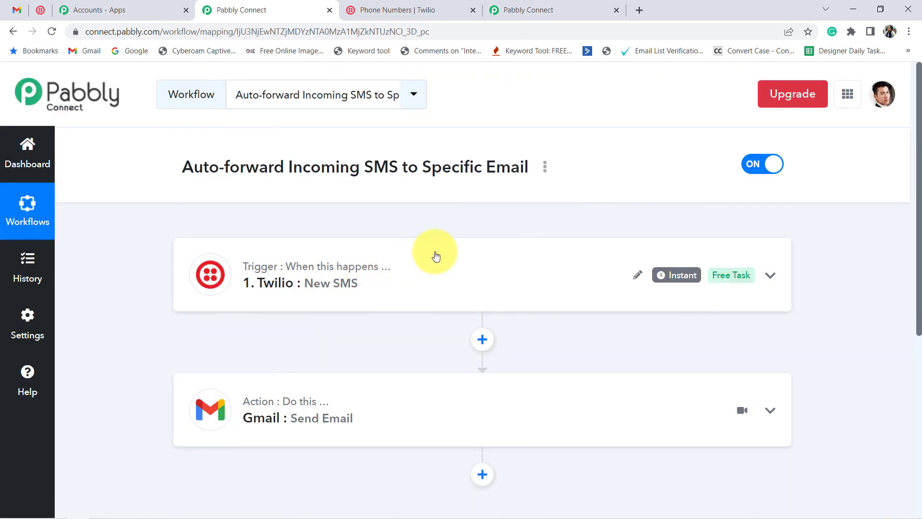
- Bring up the share link of the Auto-forward Incoming SMS to Specific Email workflow, dismiss it, and close the workflow's browser page
left_click(544, 167)
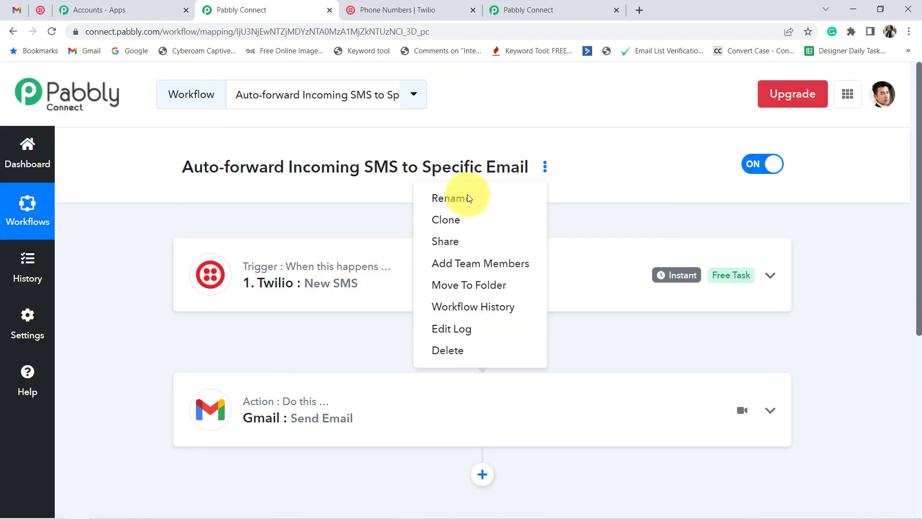
left_click(445, 242)
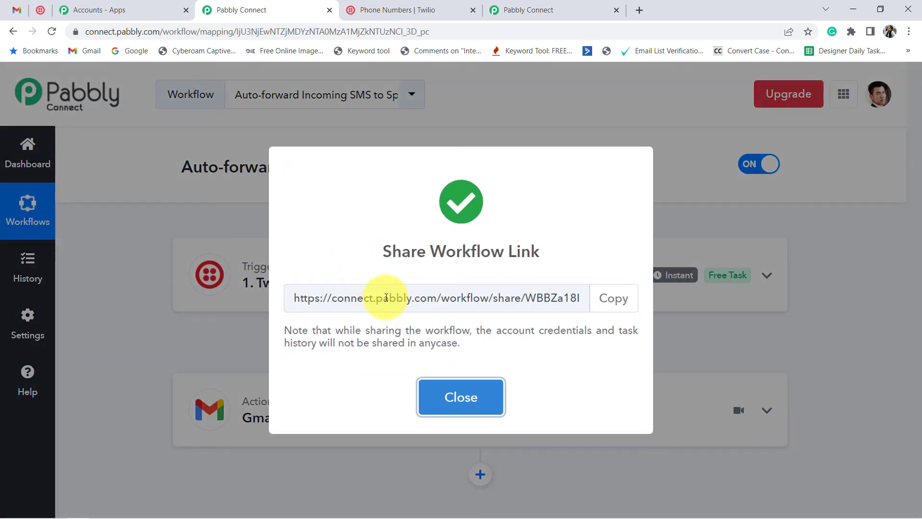
left_click_drag(370, 298, 499, 346)
left_click(472, 393)
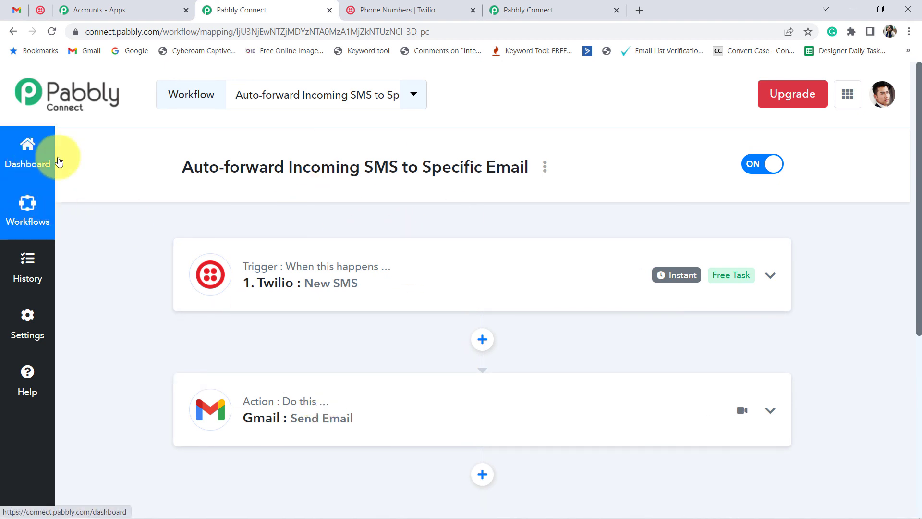
left_click(330, 12)
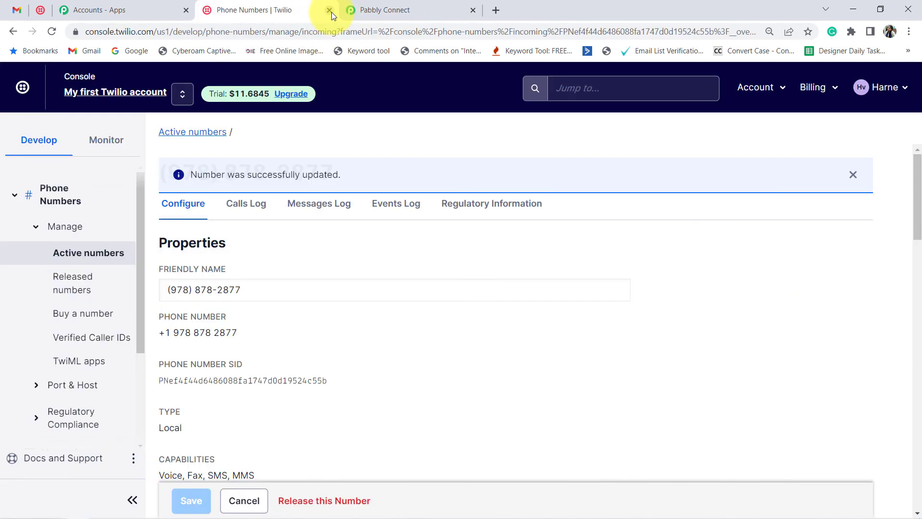